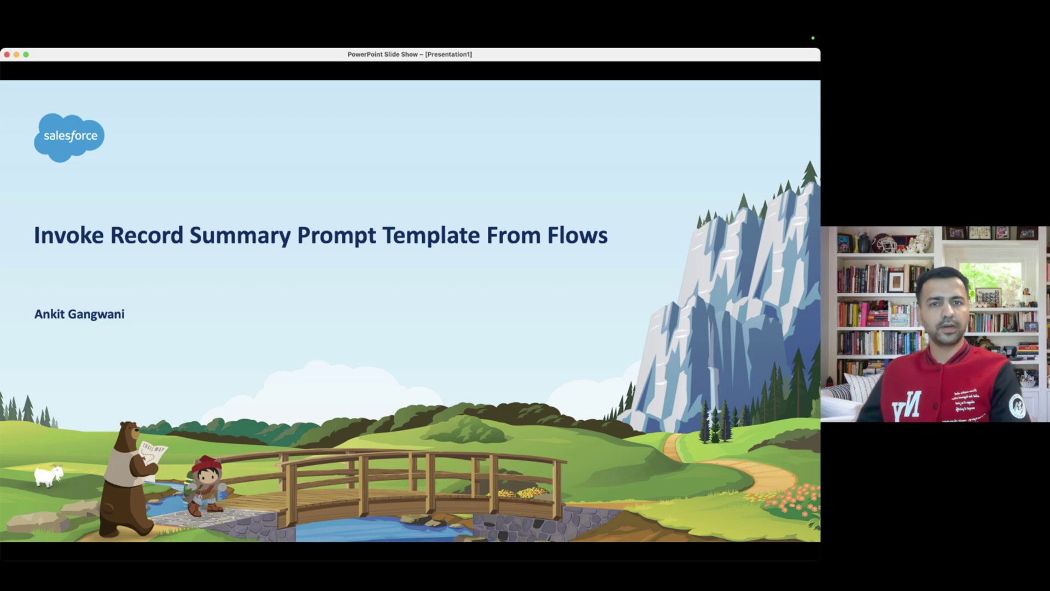
Advance to the episode agenda slide, then leave the slideshow for the browser
key(Right)
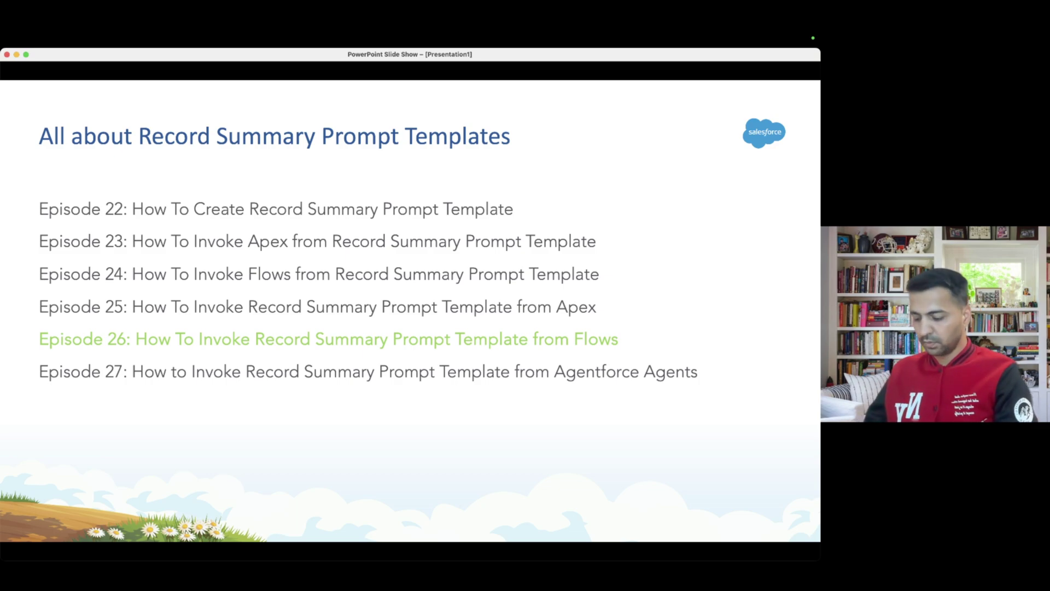
key(super+Tab)
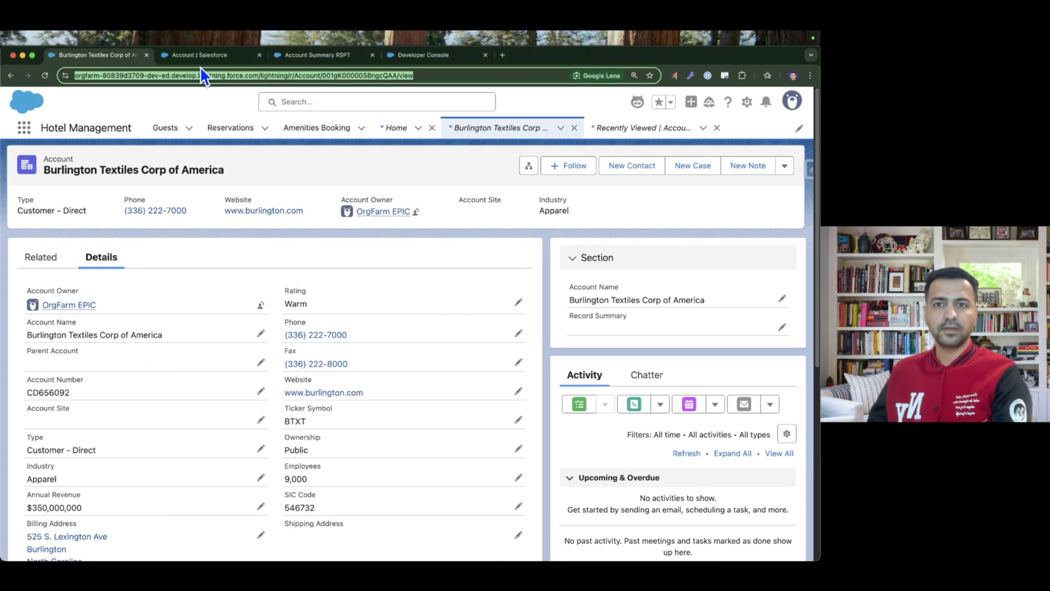
Show the Account Summary RSPT template in Prompt Builder and highlight its prompt instructions
click(305, 61)
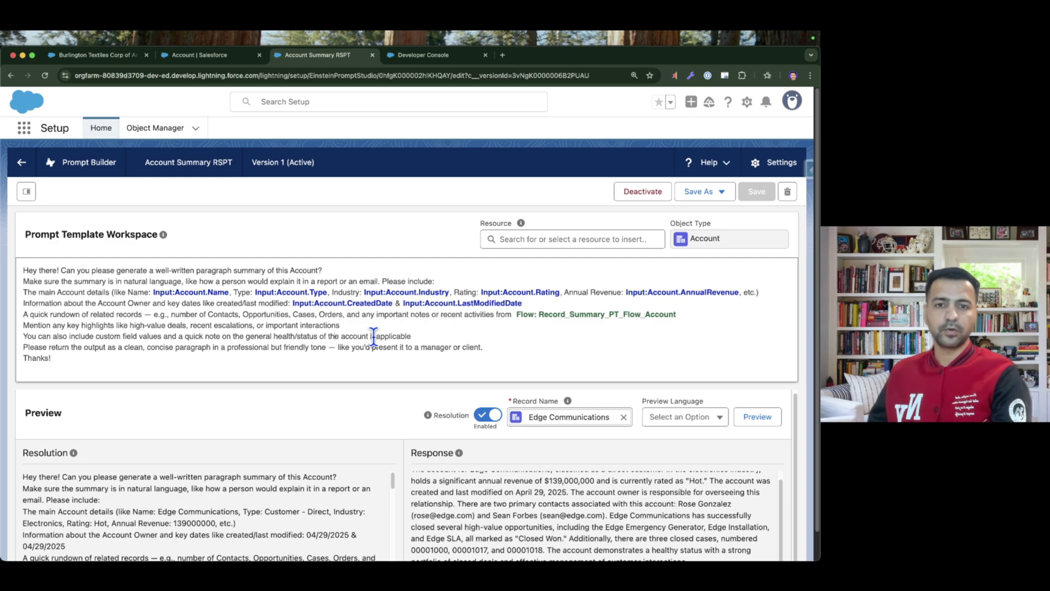
drag(376, 356, 122, 319)
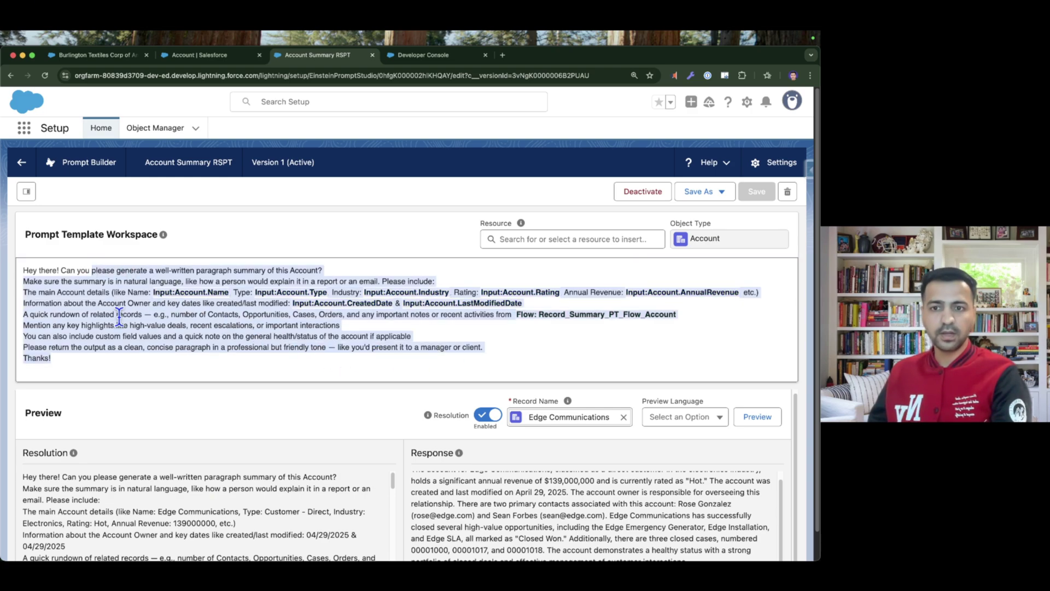
click(120, 317)
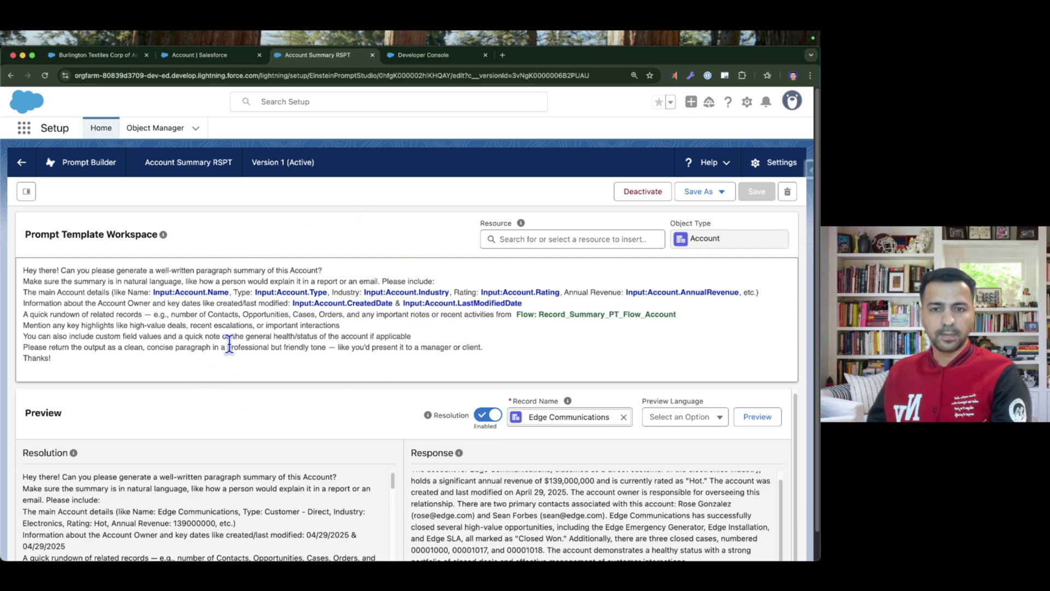
click(432, 56)
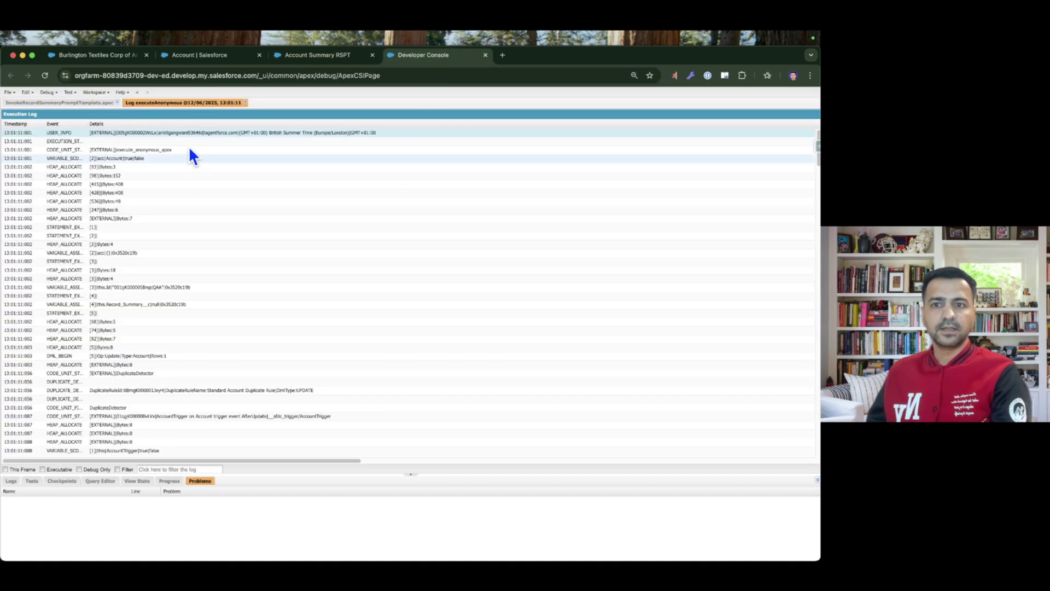
click(82, 103)
scroll(240, 262, up, 2)
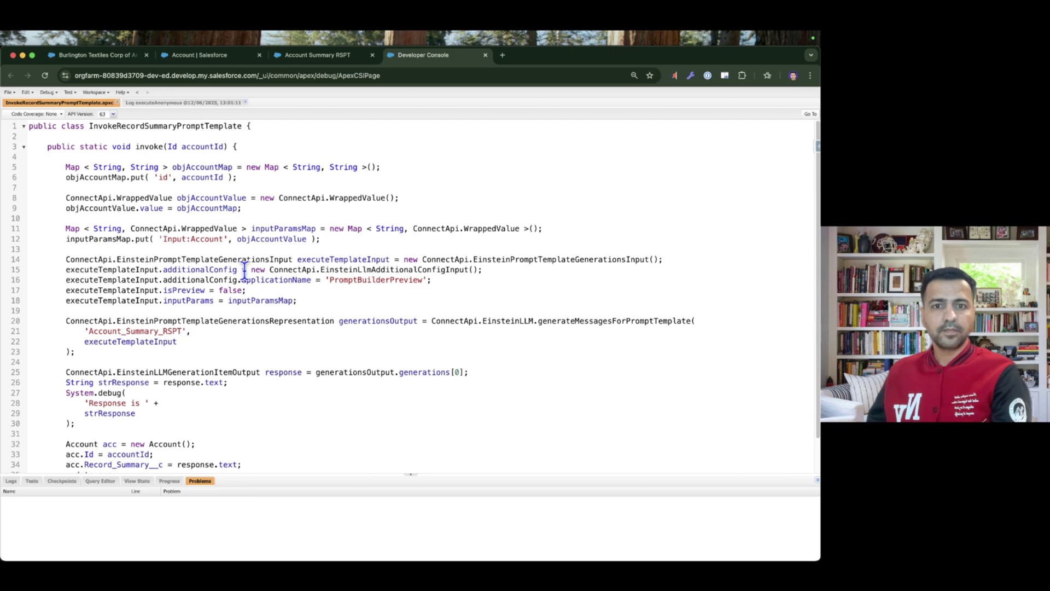
scroll(132, 421, down, 1)
double_click(140, 316)
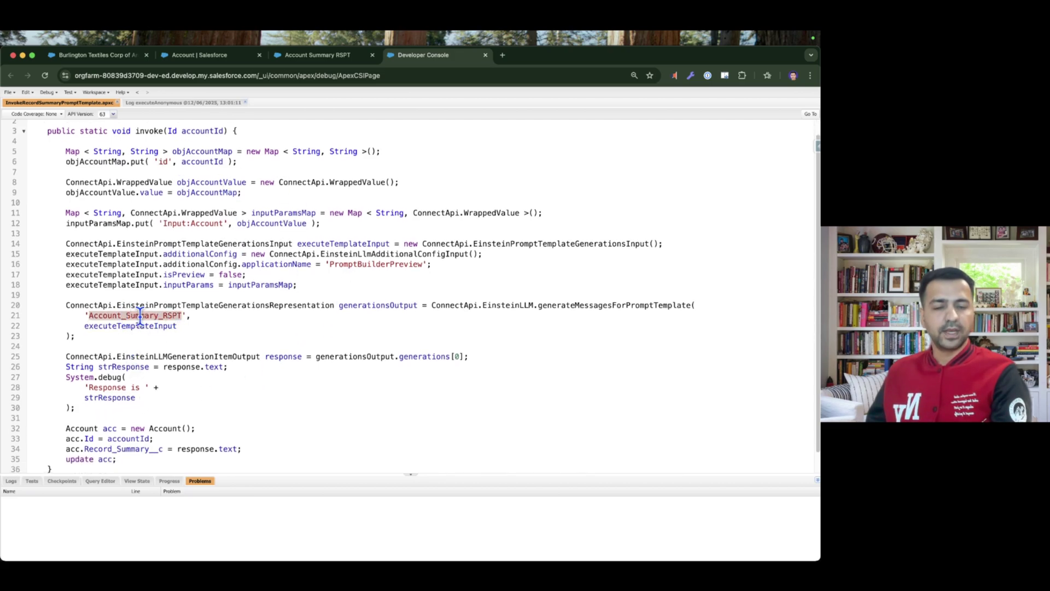
scroll(146, 342, down, 2)
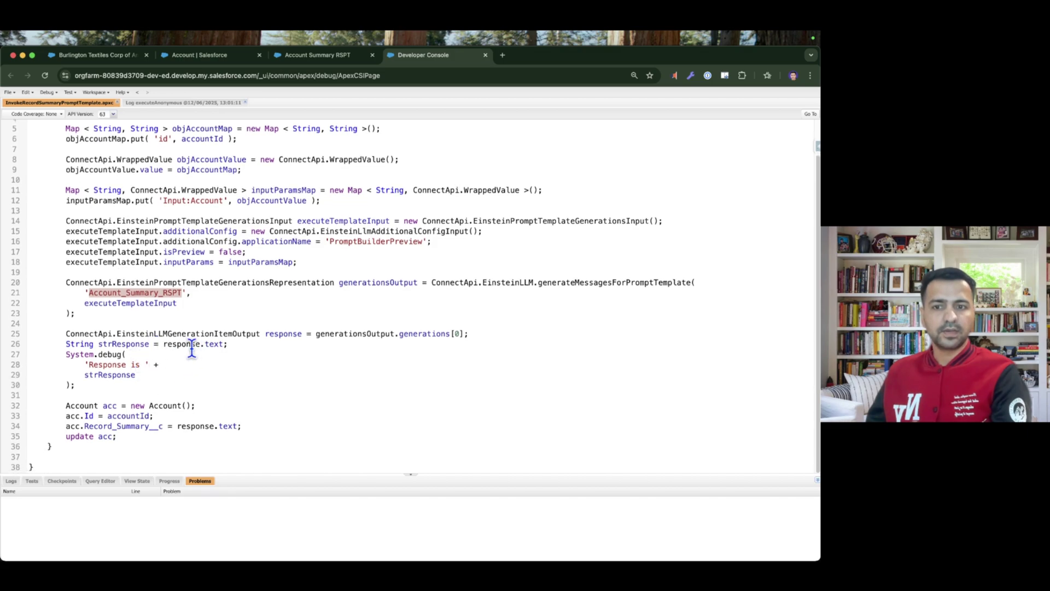
drag(164, 344, 233, 346)
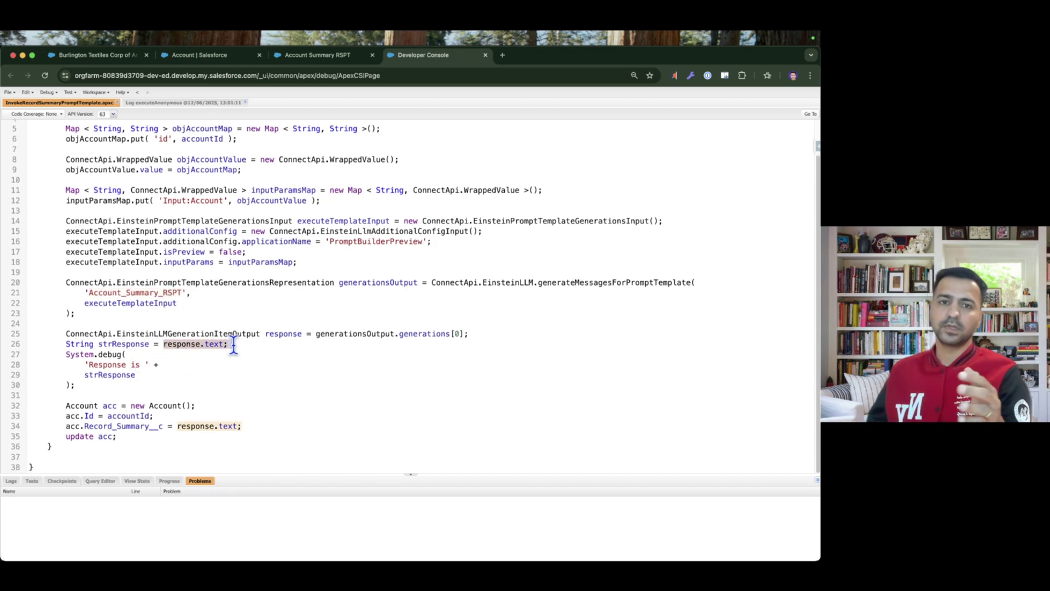
click(267, 345)
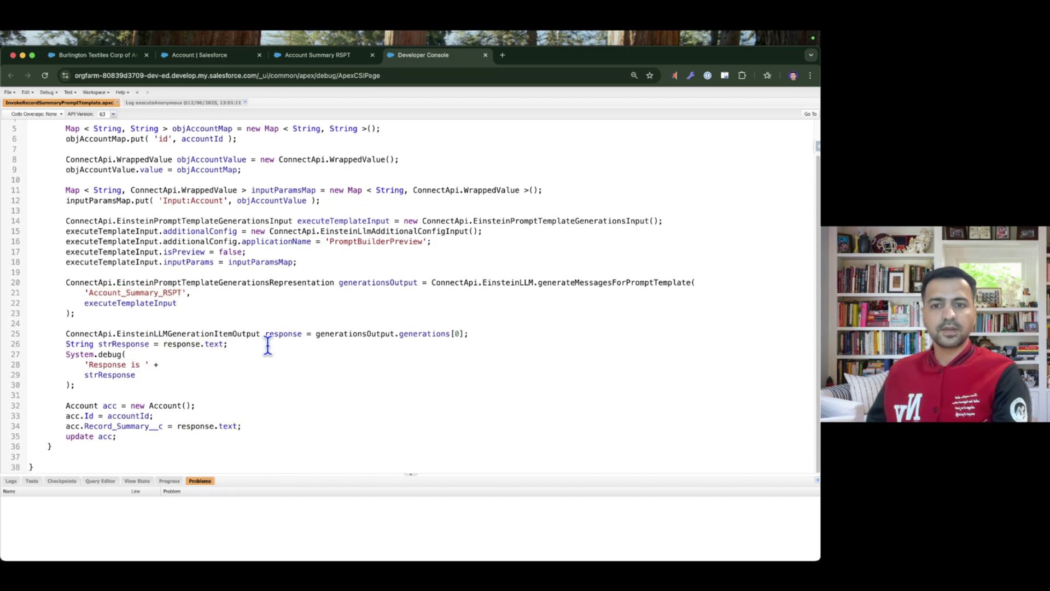
double_click(148, 426)
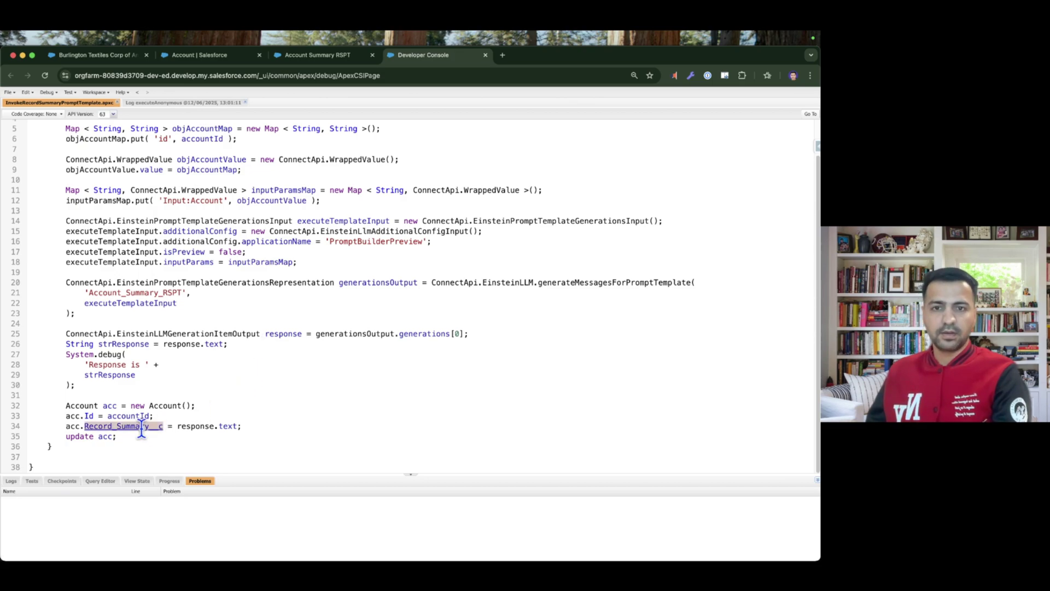
scroll(265, 375, up, 2)
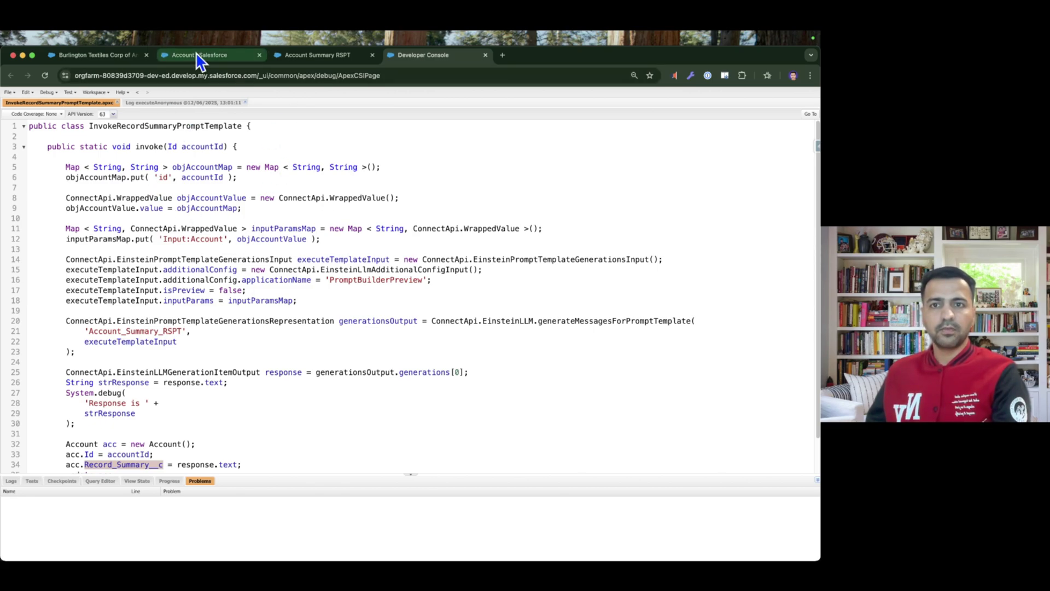
click(286, 57)
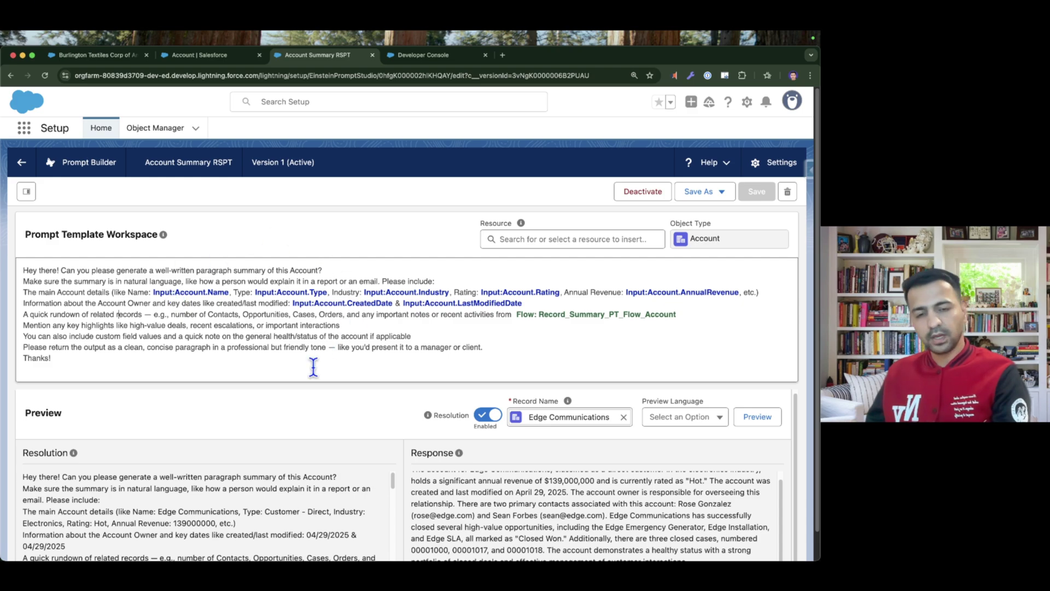
From Setup's Flows list, create a new autolaunched flow from scratch
click(185, 55)
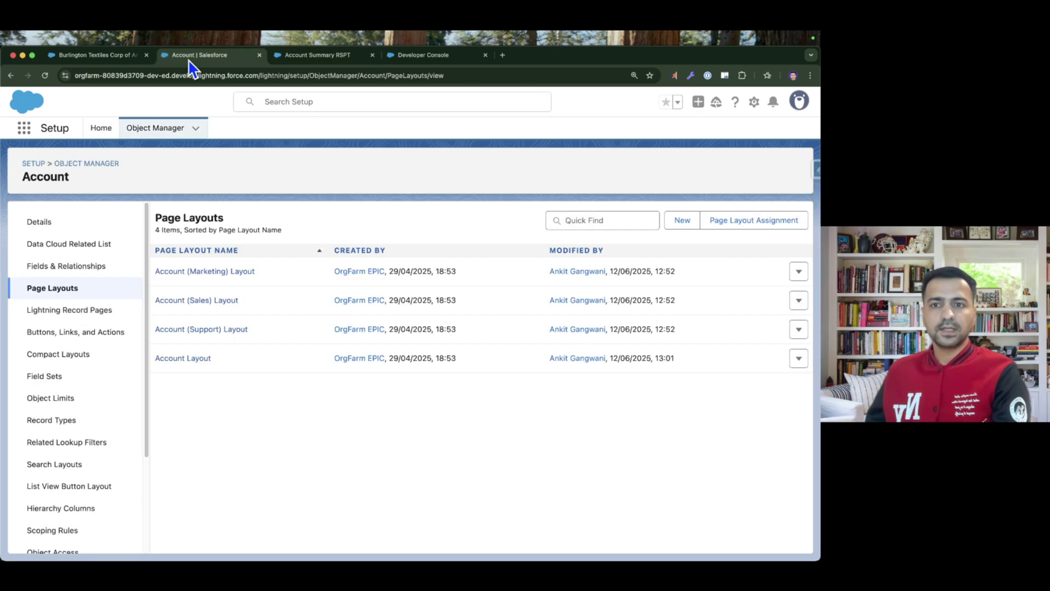
click(99, 127)
click(89, 160)
text(flows)
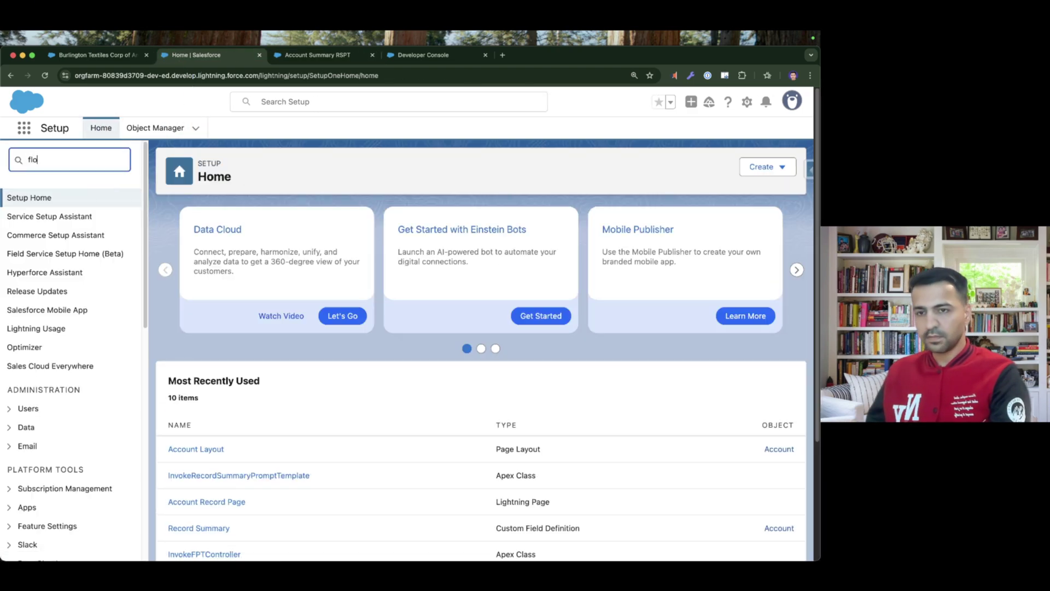
click(42, 218)
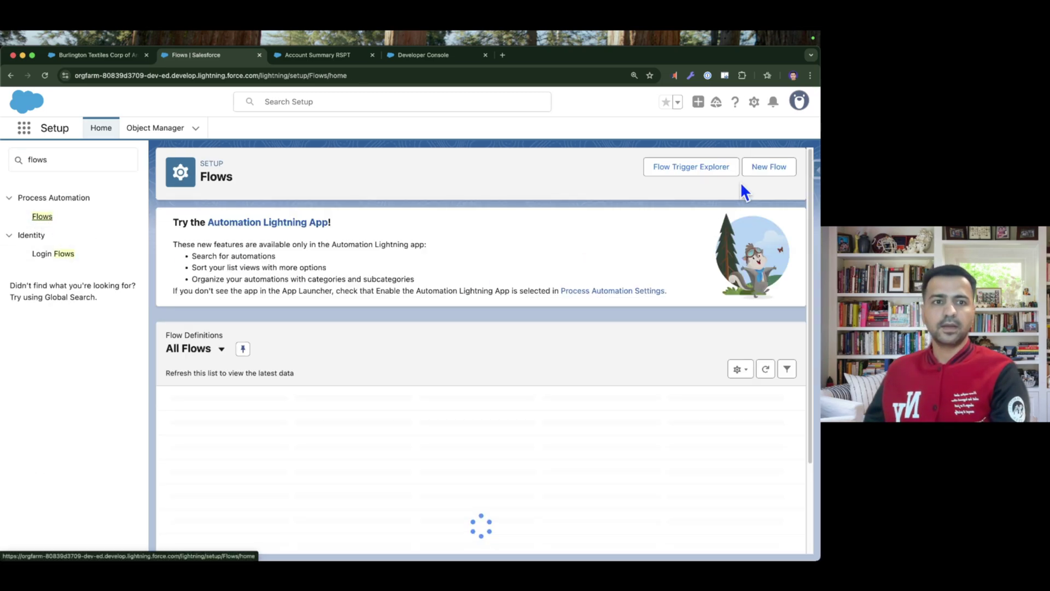
click(766, 166)
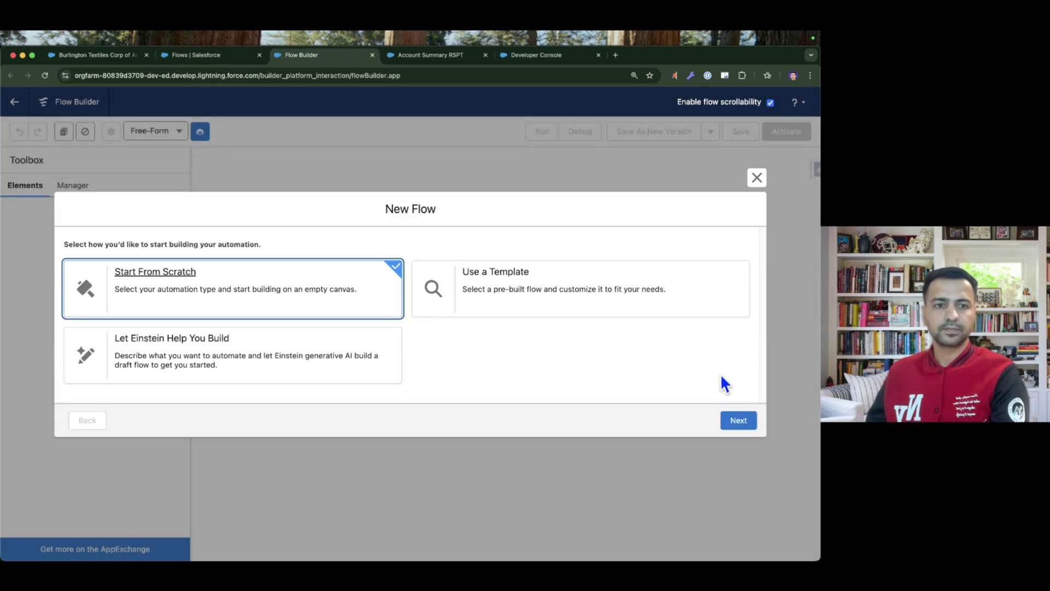
click(738, 419)
click(157, 359)
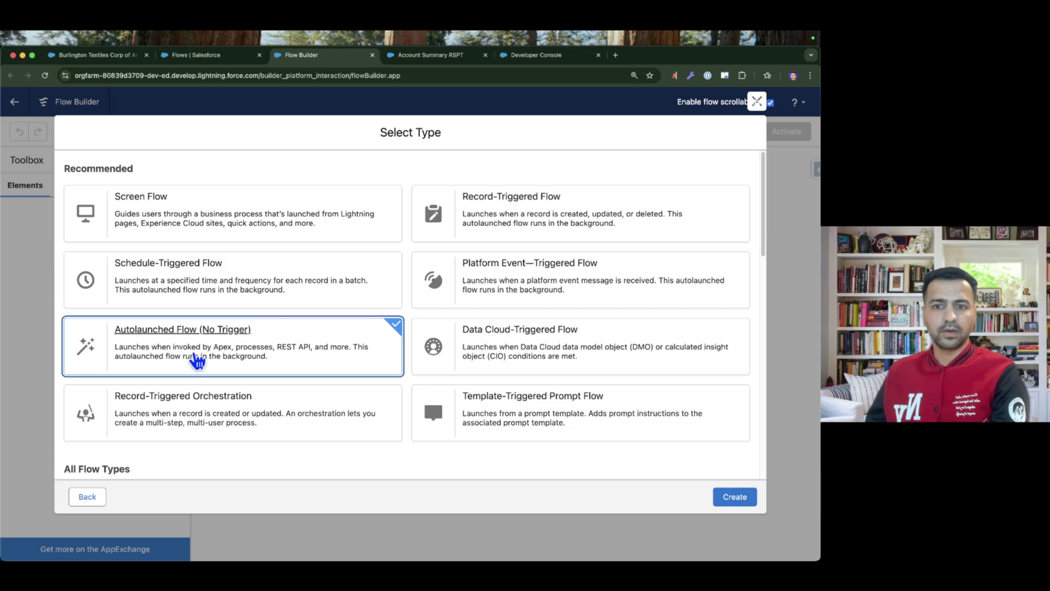
click(716, 495)
Add an Action element and filter the Prompt Template actions by 'acc'
click(410, 240)
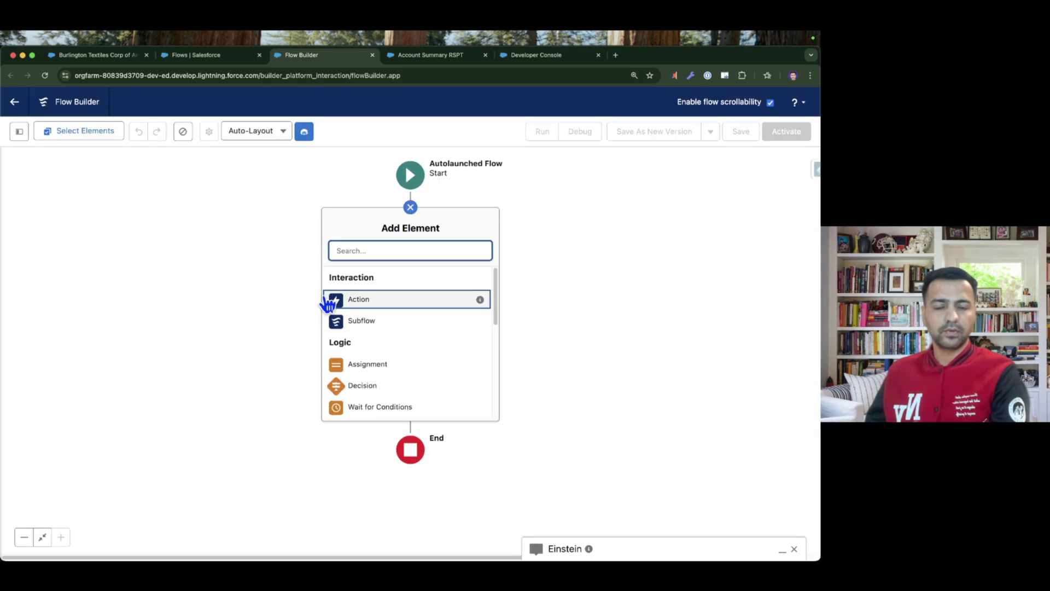
click(375, 299)
scroll(673, 375, down, 5)
scroll(720, 381, down, 3)
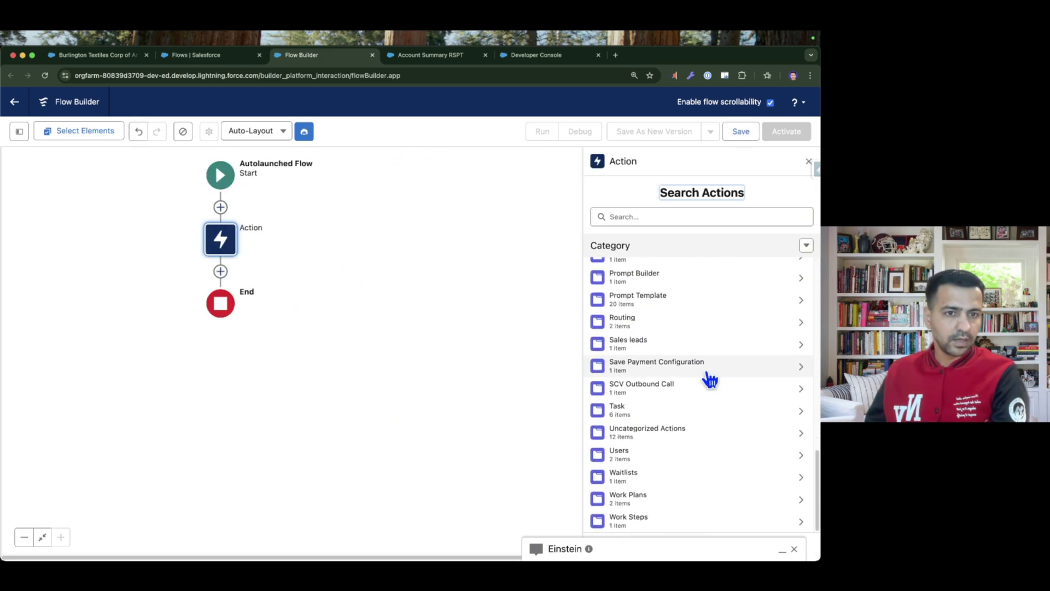
click(654, 307)
click(627, 214)
text(acc)
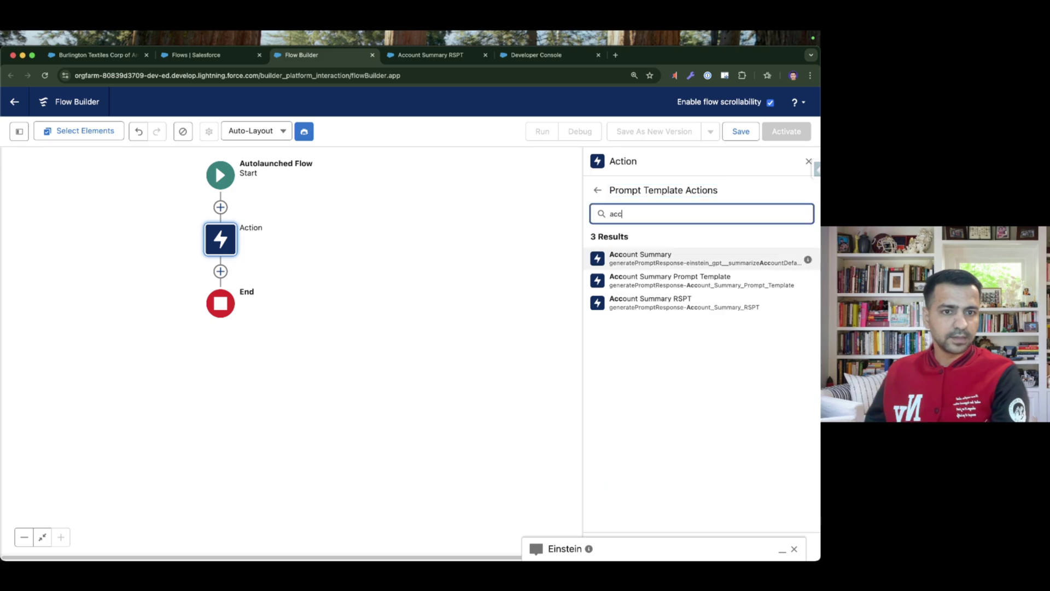
Use the Account Summary RSPT template as the action, labelled 'Invoke Account Summary RSPT'
click(681, 308)
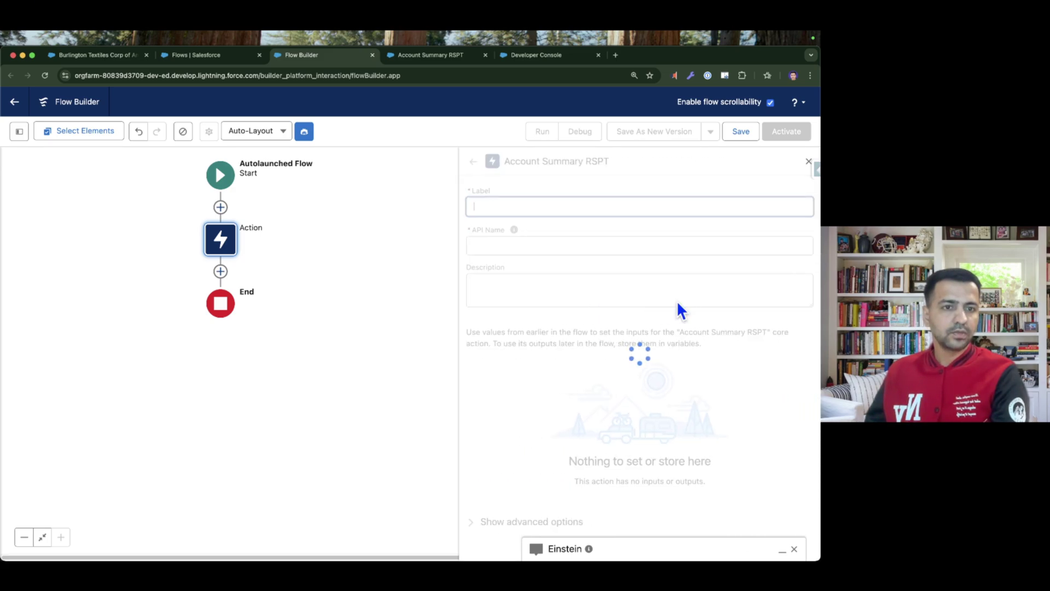
scroll(675, 300, down, 1)
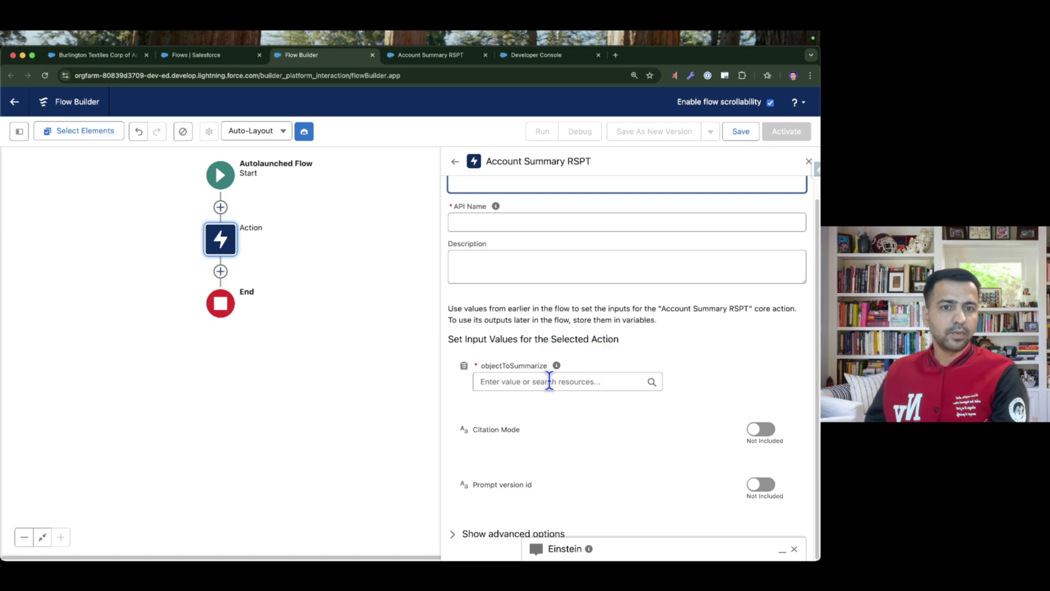
scroll(490, 265, up, 1)
scroll(490, 265, up, 1)
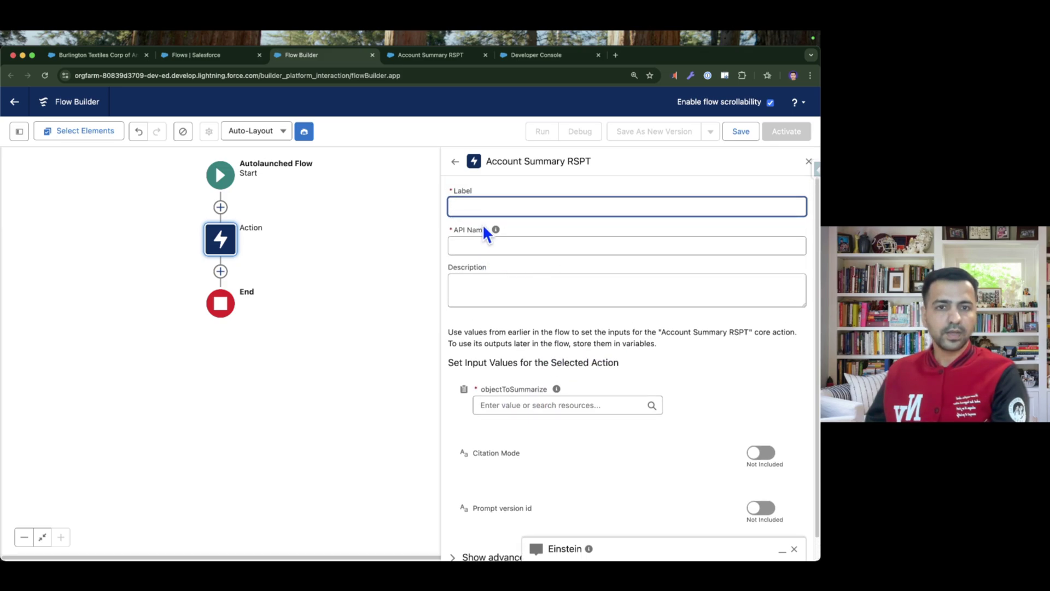
text(Invoke Account Summary RSPT)
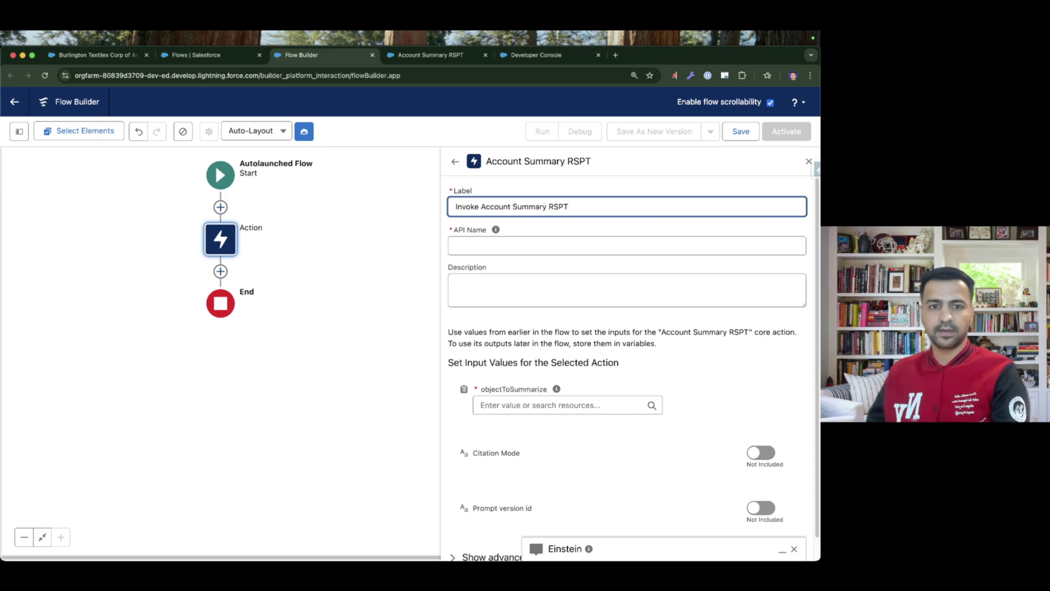
click(495, 246)
click(529, 405)
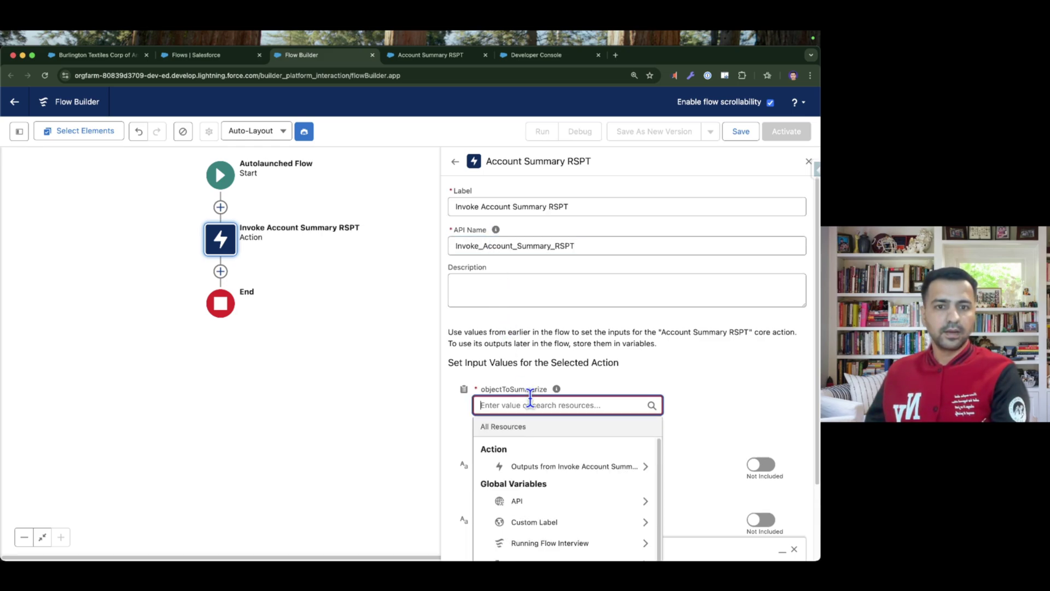
scroll(539, 471, down, 2)
click(580, 379)
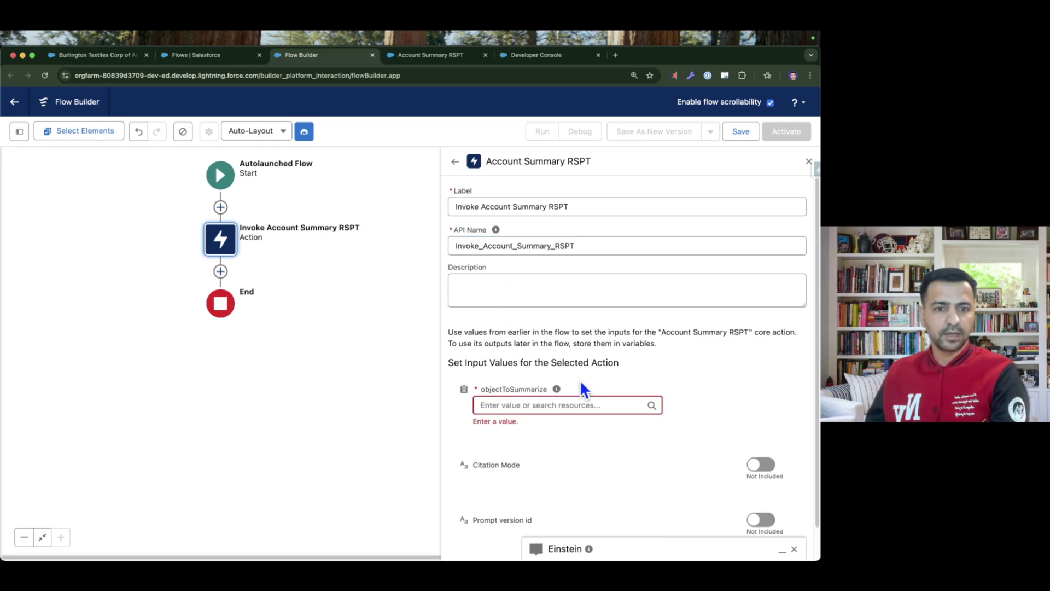
Insert a Get Records element labelled 'Get Account' that retrieves Account records
click(221, 207)
text(get)
key(Return)
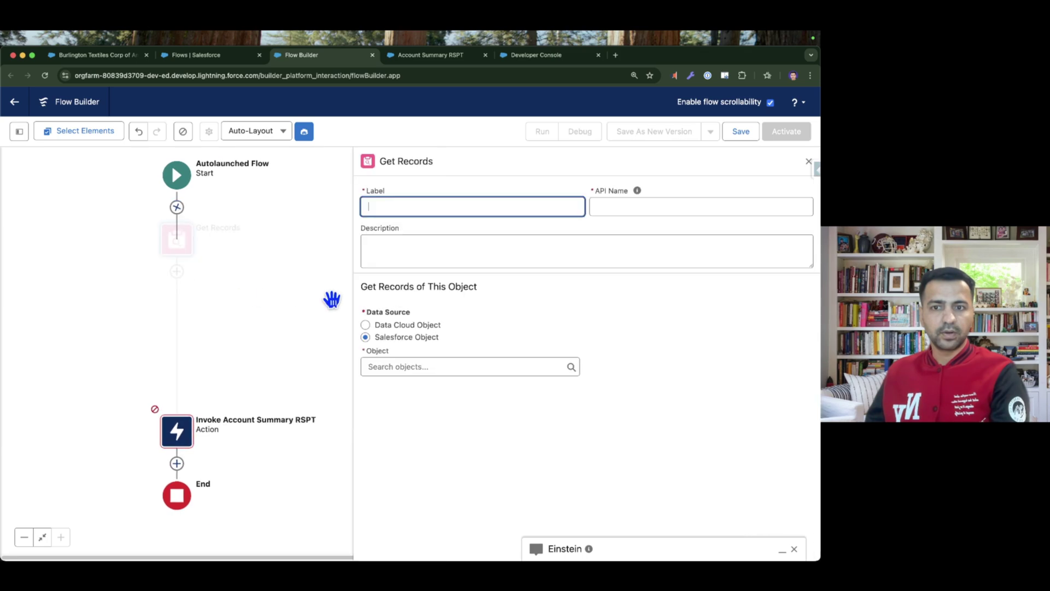
text(Get Ac)
key(Tab)
click(445, 368)
text(acc)
click(429, 230)
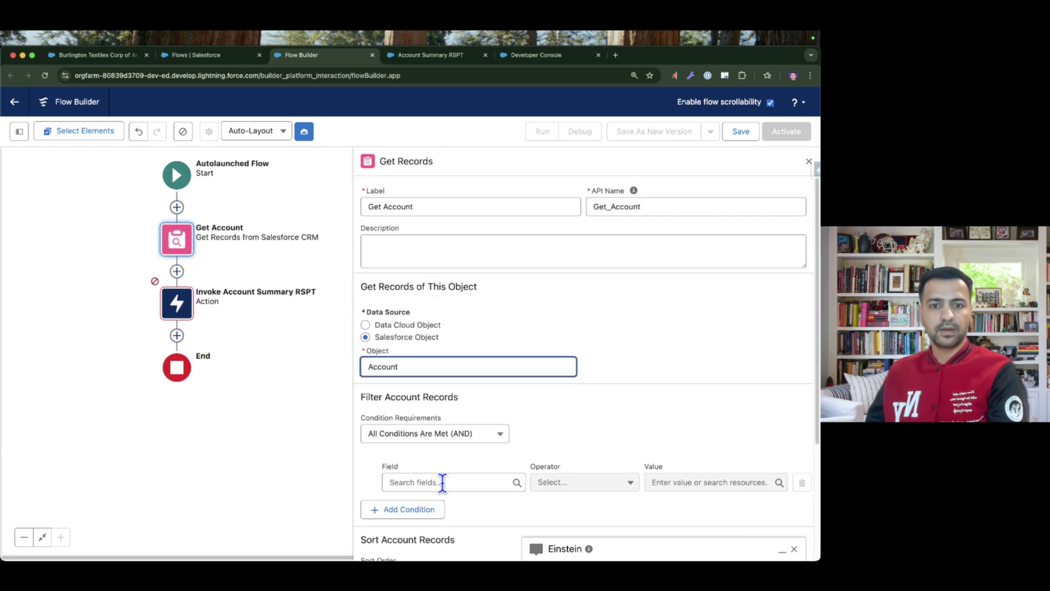
Filter Get Account on Id Equals and start a new Variable resource for the value
click(442, 482)
text(id)
click(461, 403)
click(667, 479)
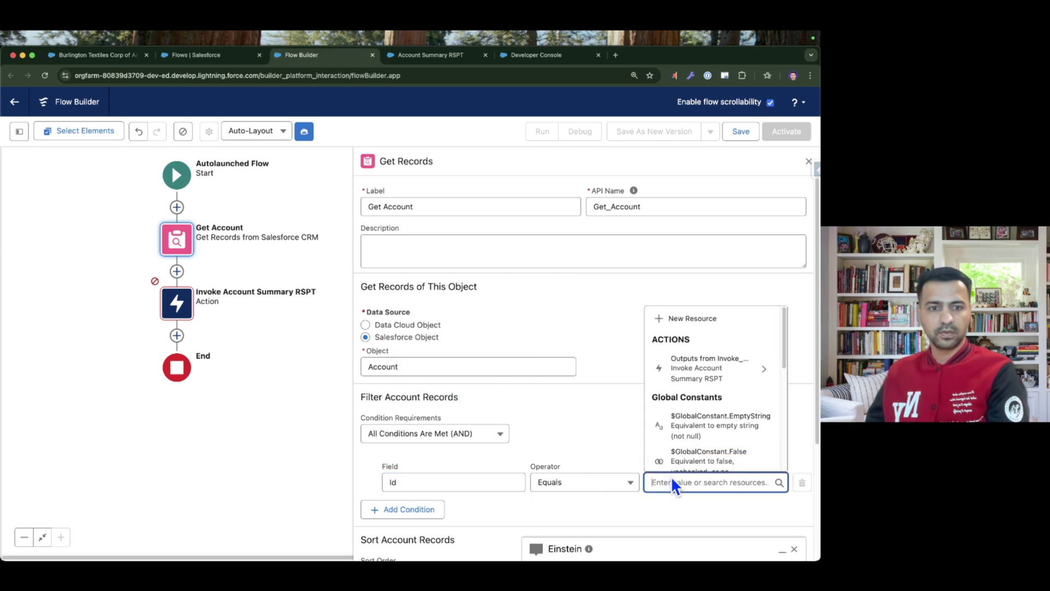
click(690, 318)
click(500, 277)
click(328, 297)
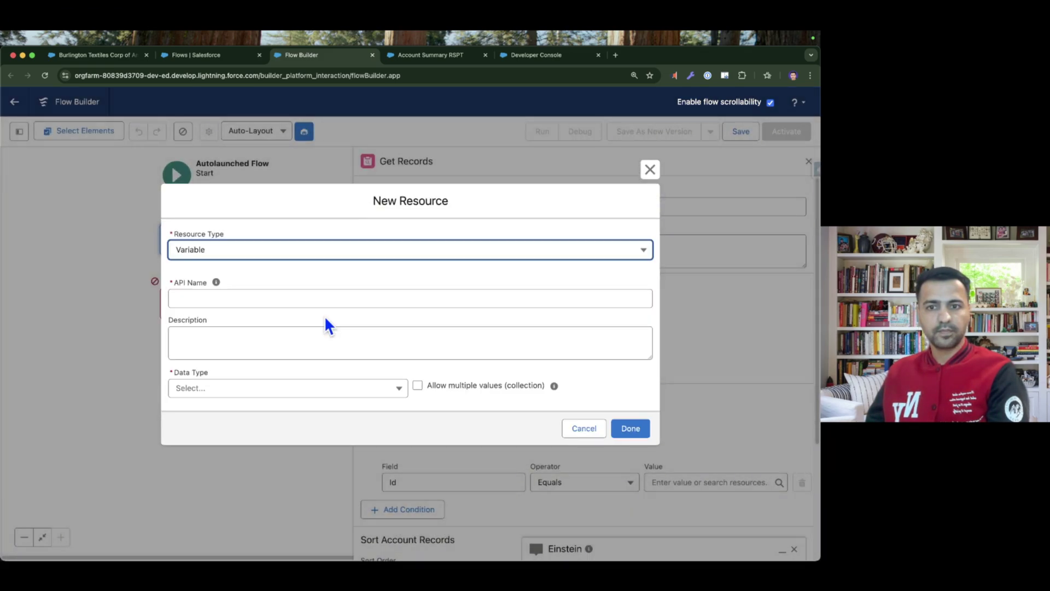
Create Text variable recordId, available for input, as the Get Account Id filter value
click(263, 300)
text(recordId)
click(257, 389)
click(186, 227)
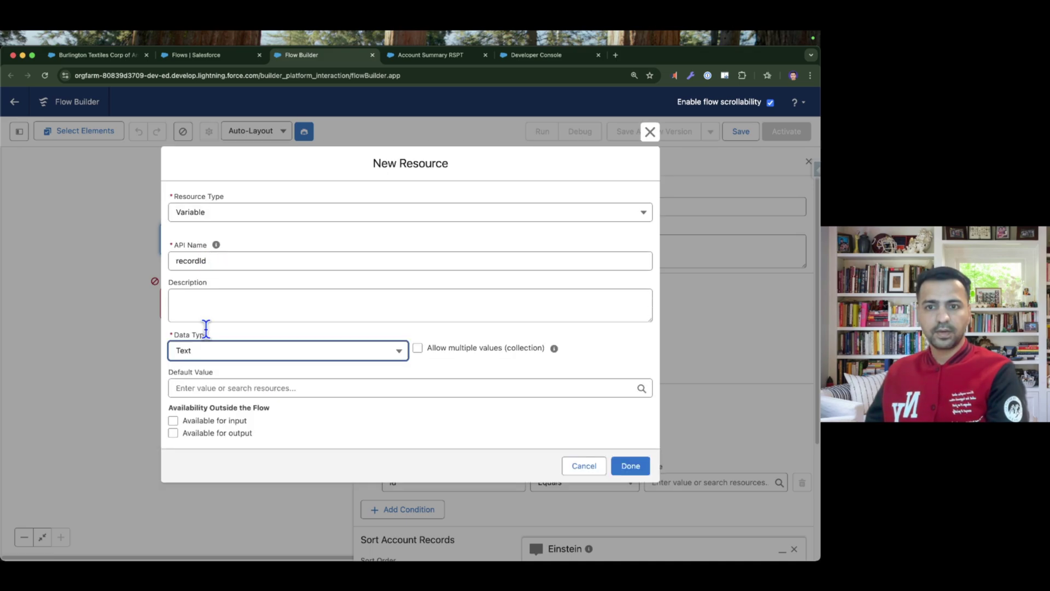
click(215, 419)
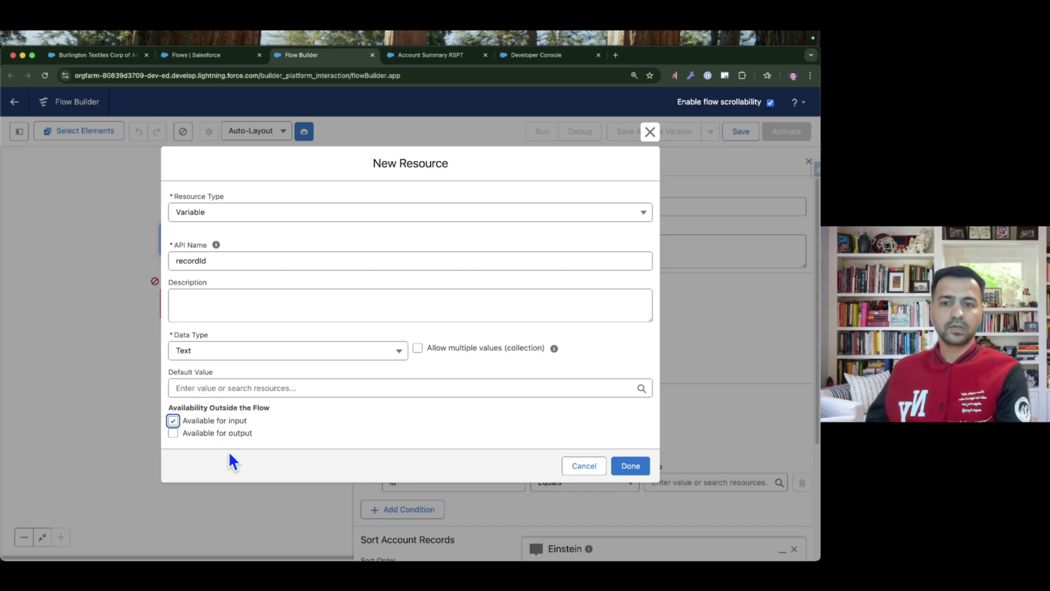
click(630, 466)
scroll(522, 420, down, 3)
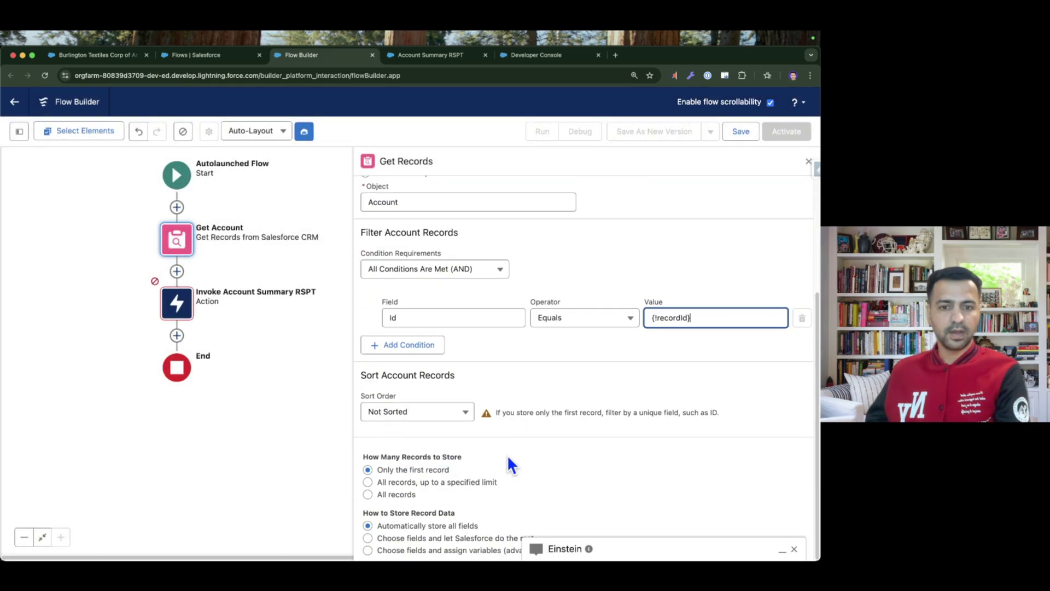
scroll(527, 330, up, 5)
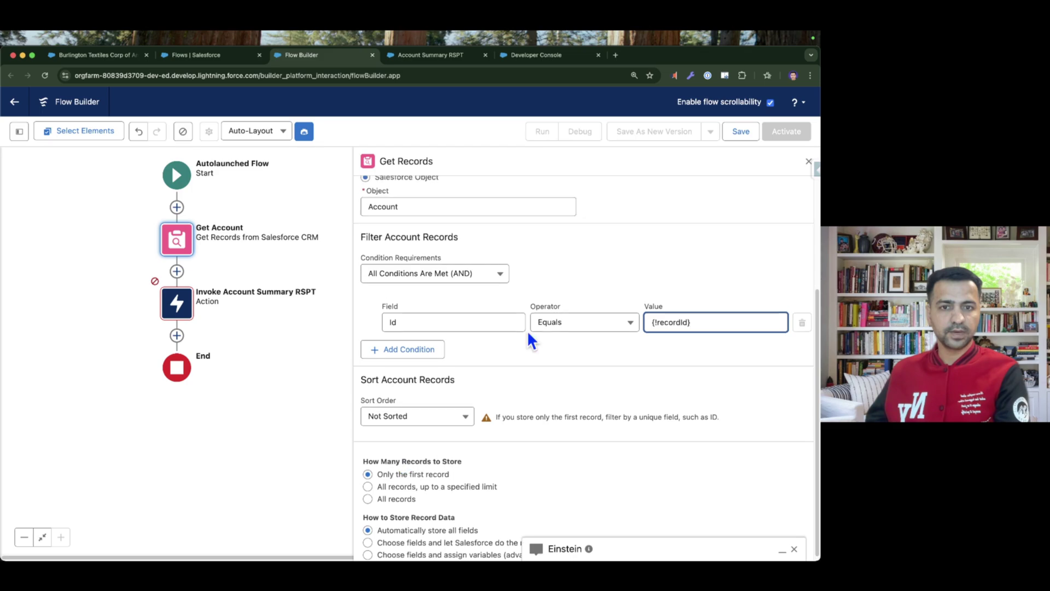
Set objectToSummarize to Account from Get Account and enable manually assigning output variables
click(808, 162)
click(177, 302)
click(527, 405)
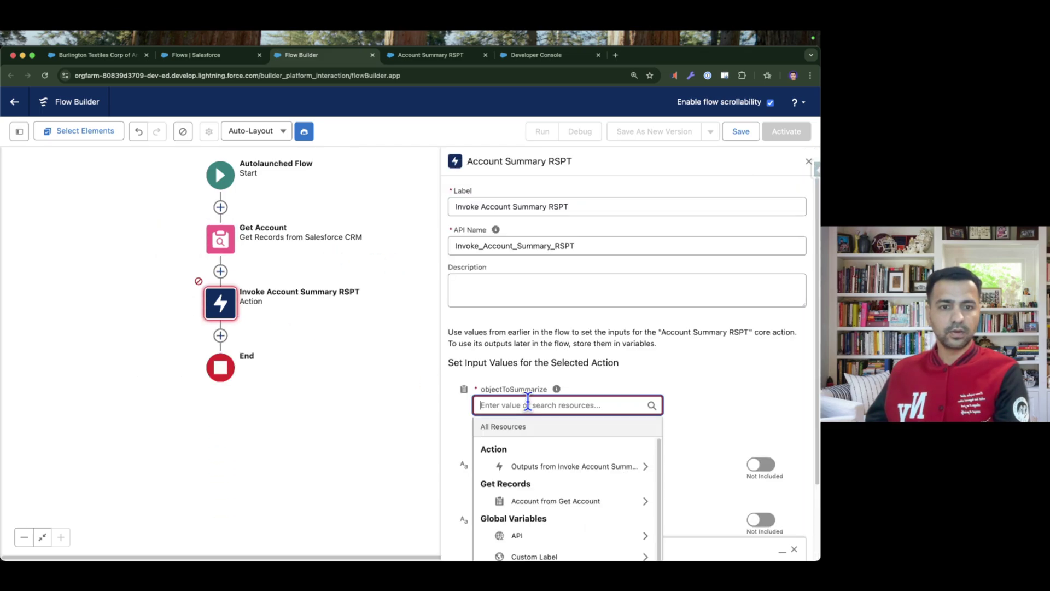
click(541, 501)
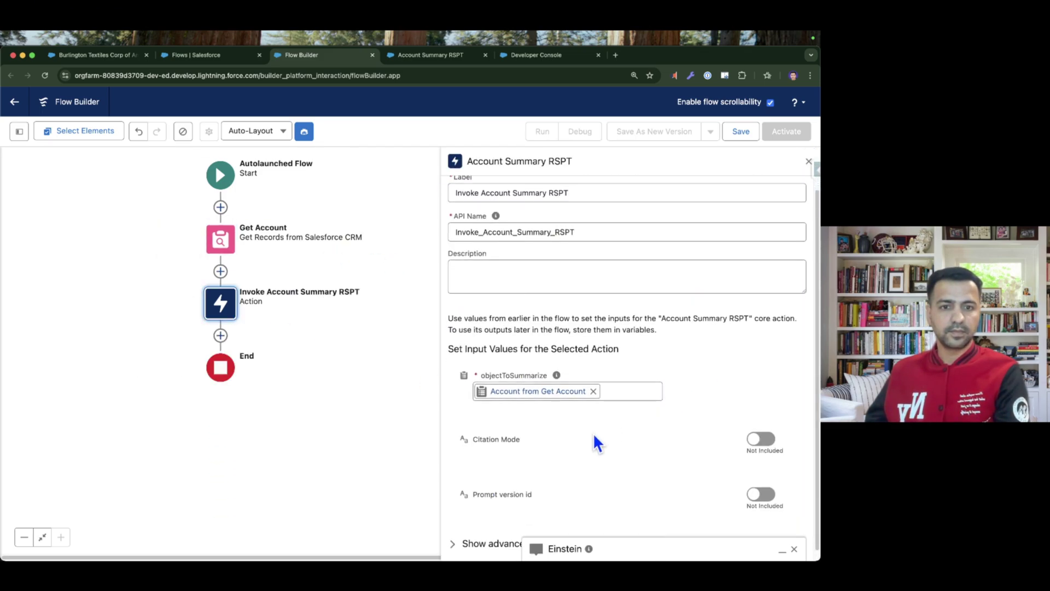
click(507, 527)
scroll(542, 440, down, 2)
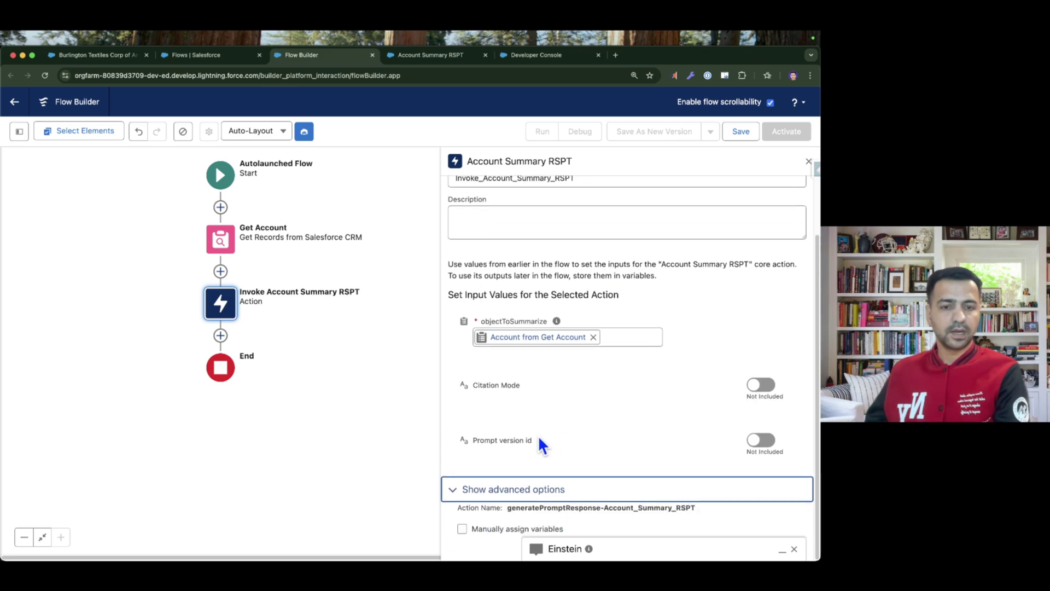
click(793, 548)
click(462, 528)
scroll(463, 526, down, 4)
Create a Text variable named Prompt to store the action's Prompt Response
click(547, 520)
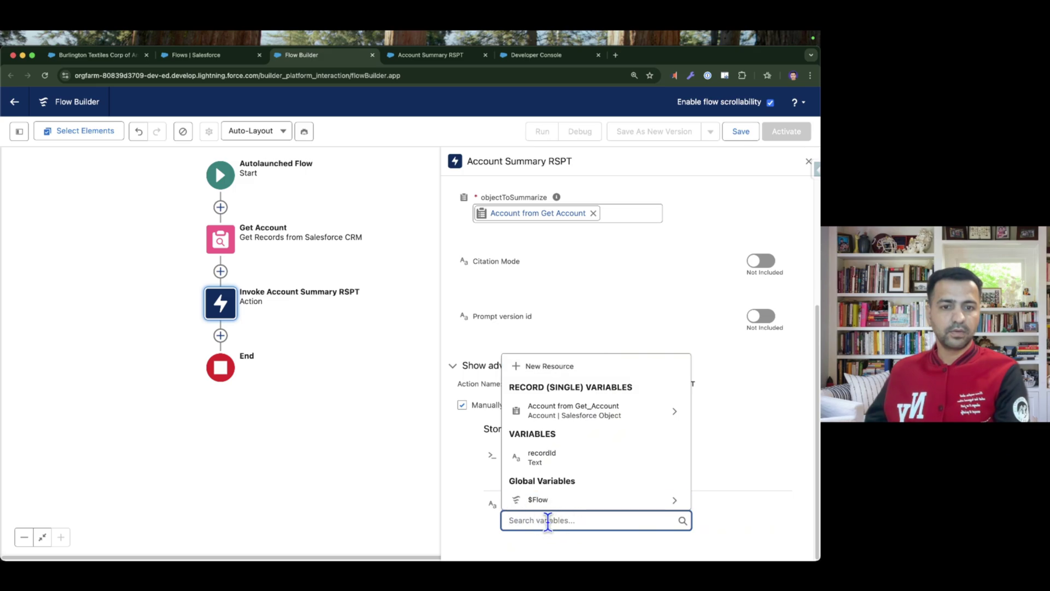
click(588, 512)
click(553, 519)
click(548, 358)
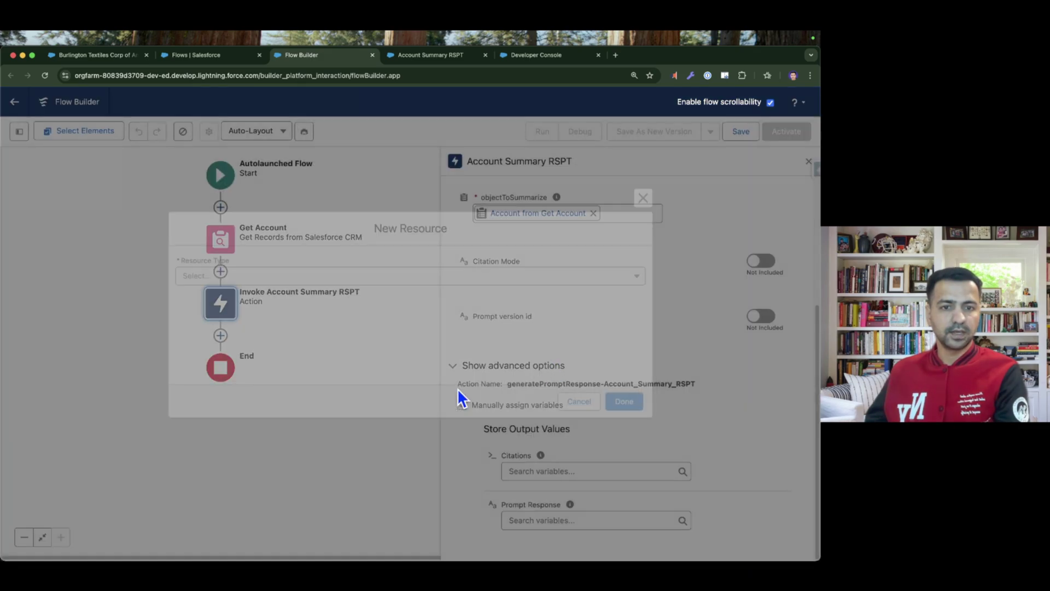
click(295, 273)
click(230, 302)
click(230, 298)
text(Prompt)
click(235, 389)
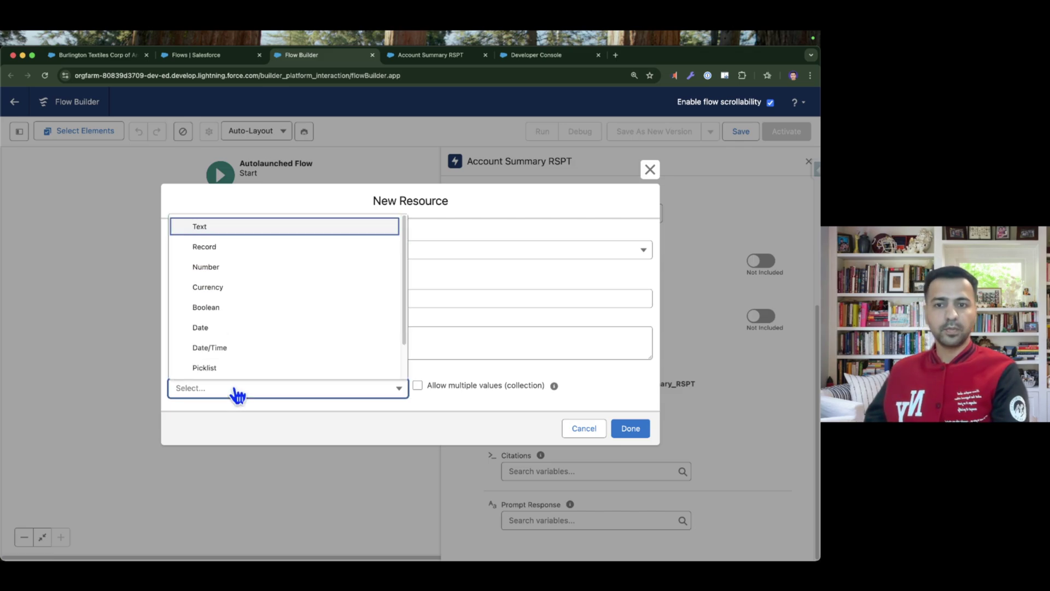
click(232, 235)
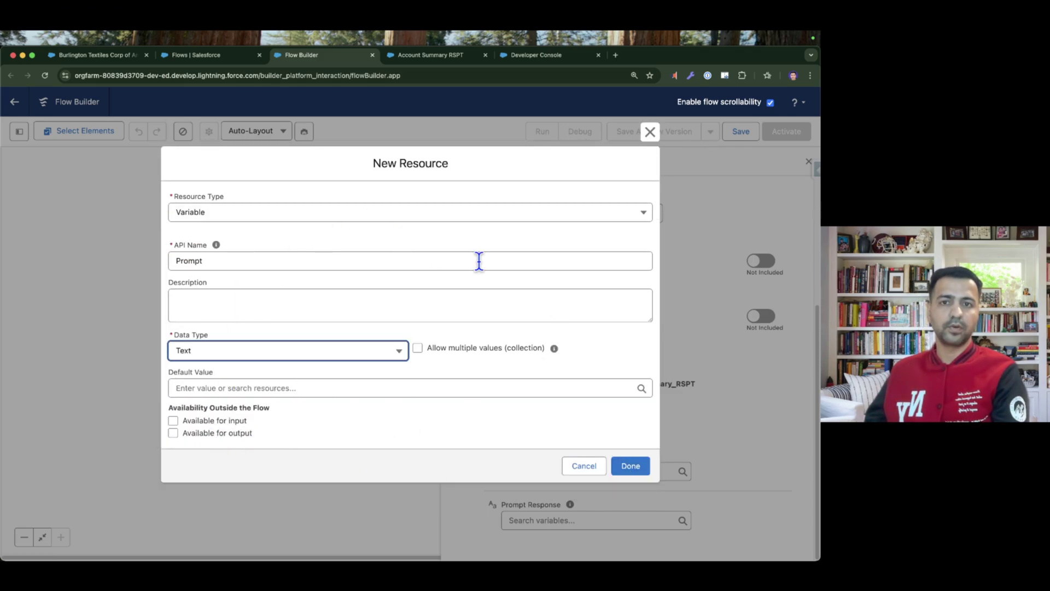
click(630, 465)
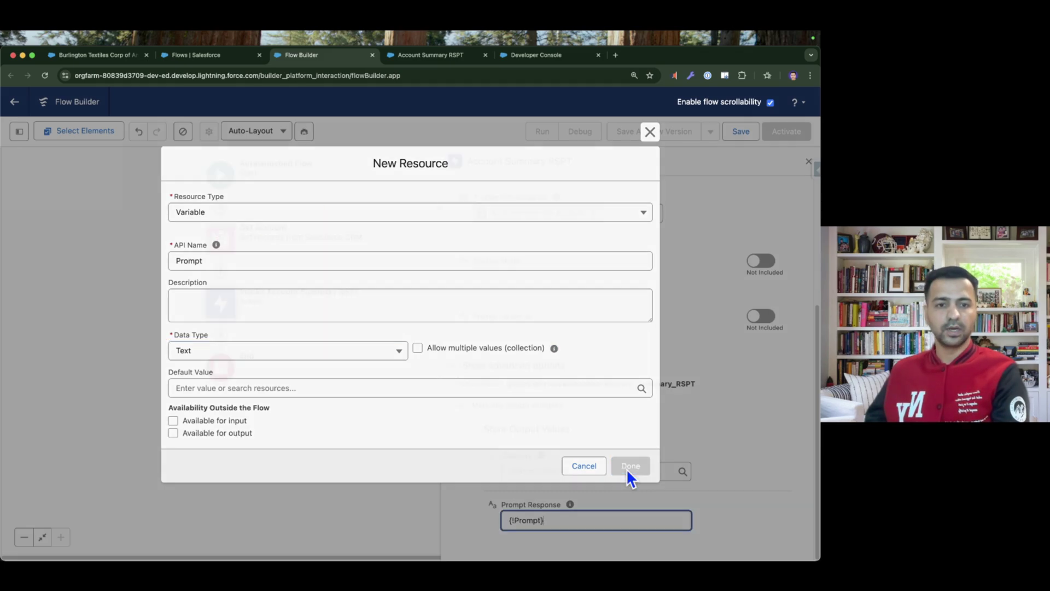
click(809, 161)
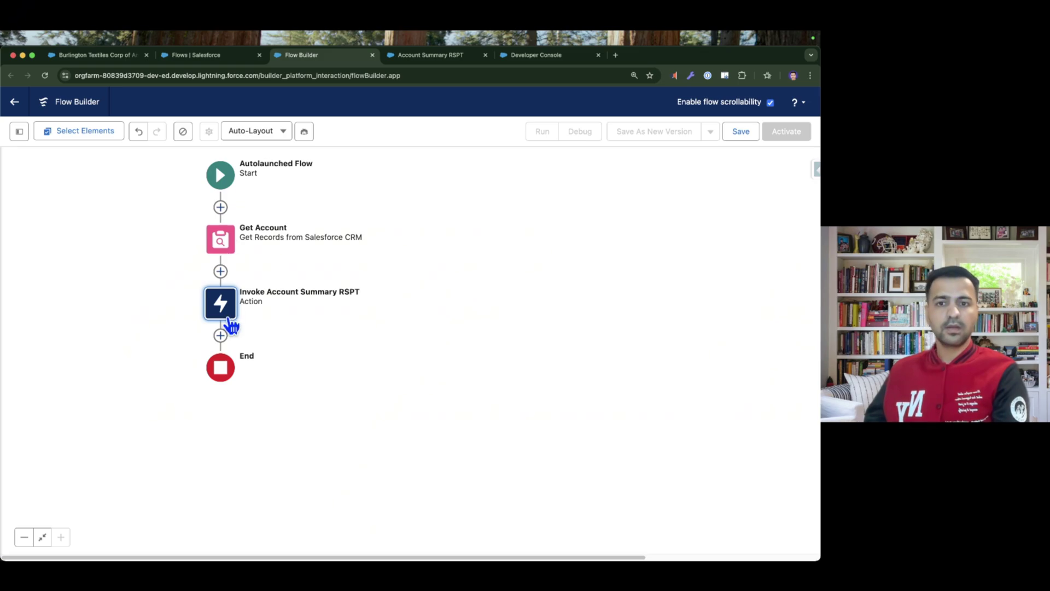
scroll(353, 339, left, 3)
scroll(353, 339, down, 2)
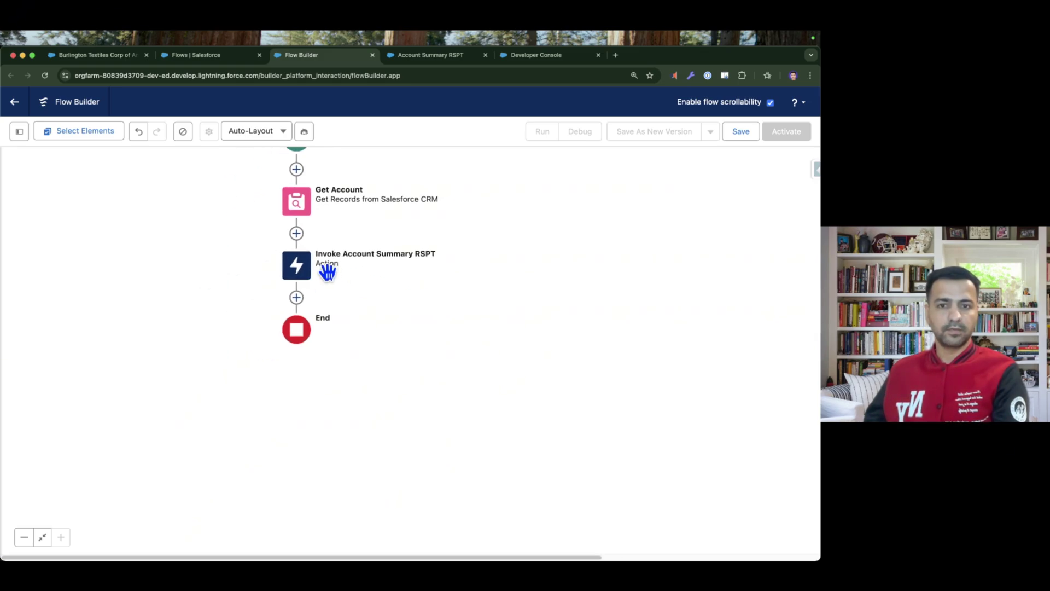
Add an Update Records element 'Update Record Summary' that updates Account records by conditions
click(296, 297)
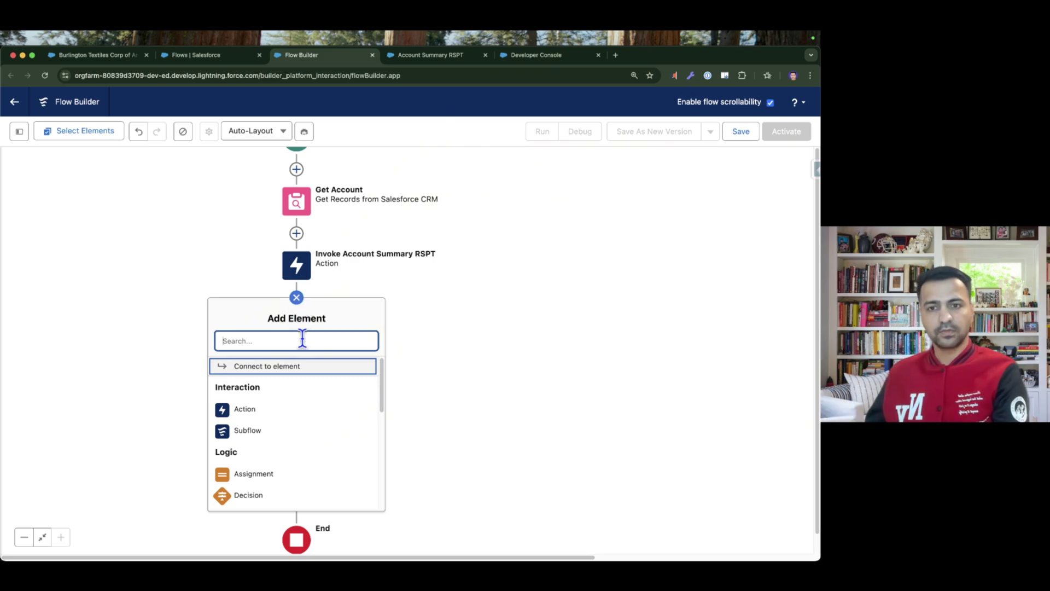
text(update)
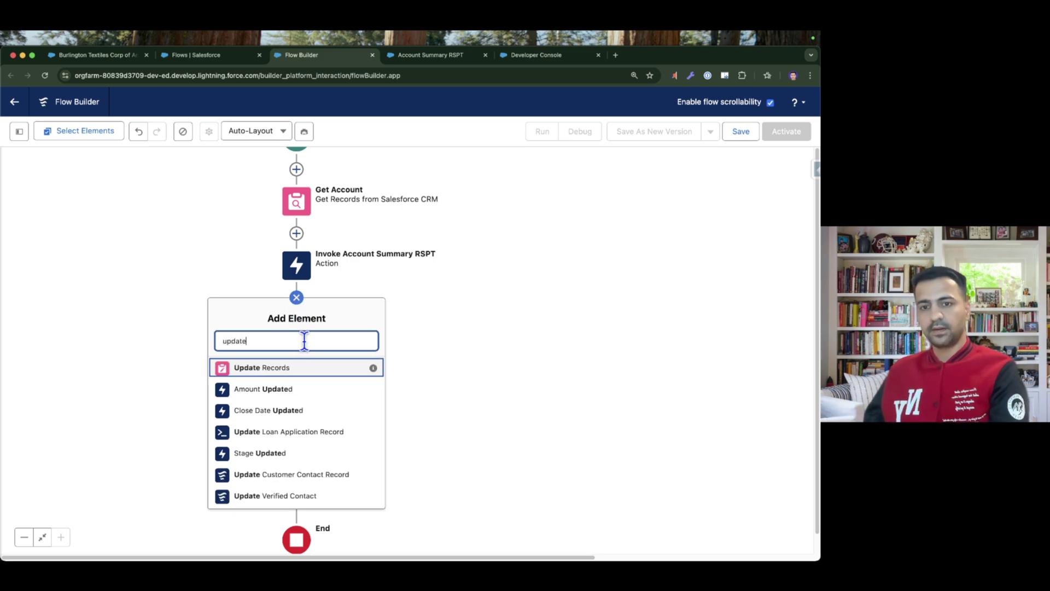
click(317, 369)
text(Update)
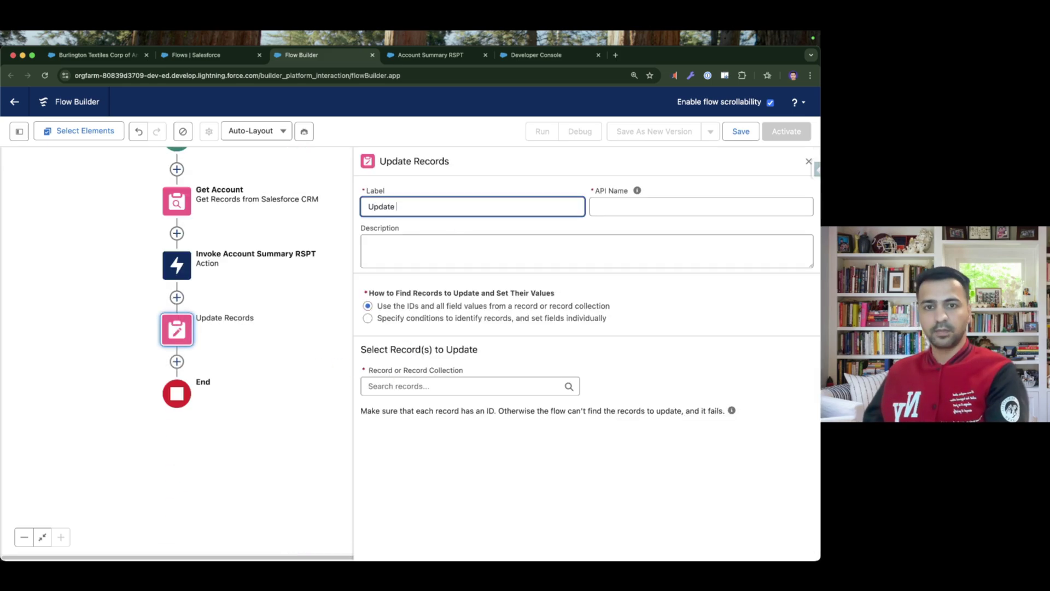
text( Record Summary)
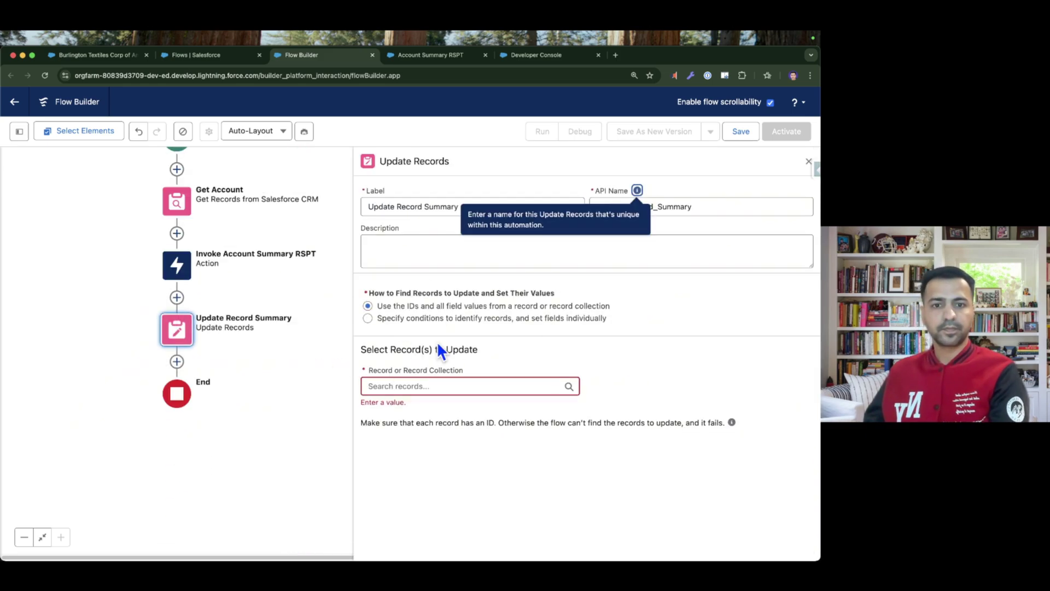
click(438, 385)
text(acc)
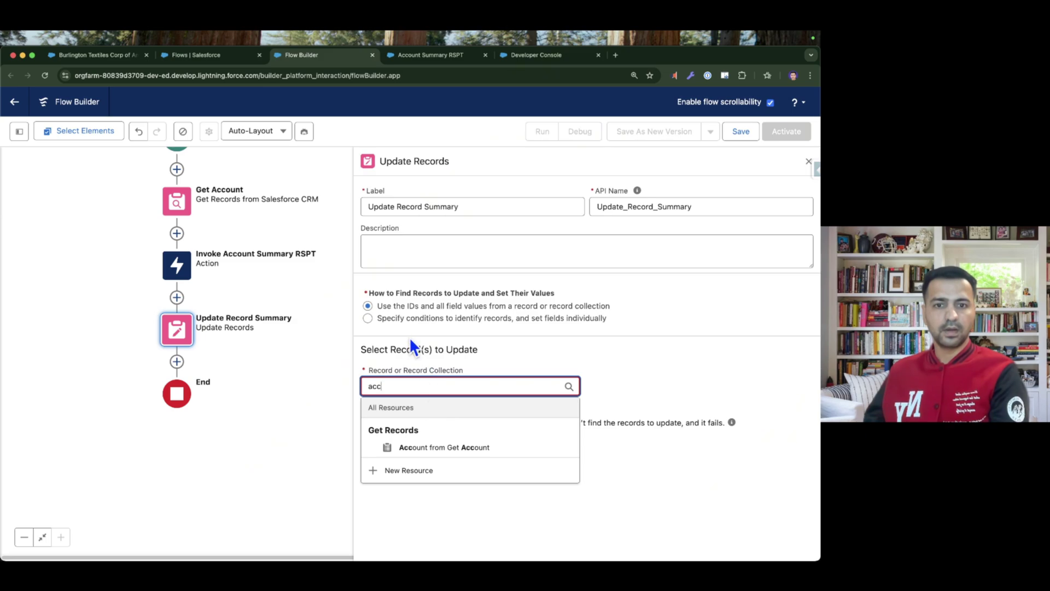
click(406, 321)
click(415, 386)
text(acc)
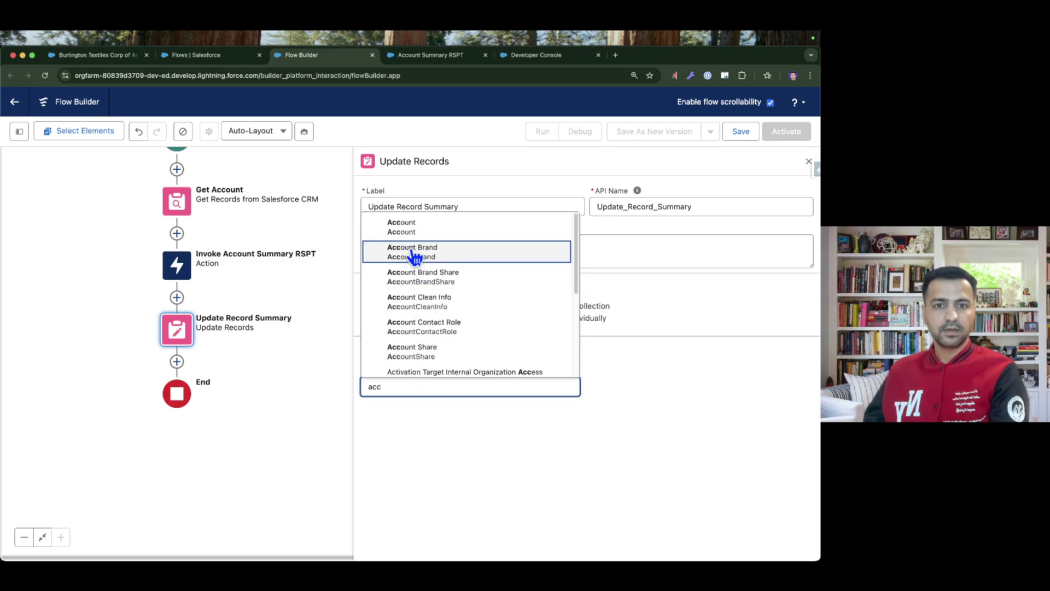
click(404, 227)
Filter the updated Account records where Id equals recordId
click(413, 510)
text(ID)
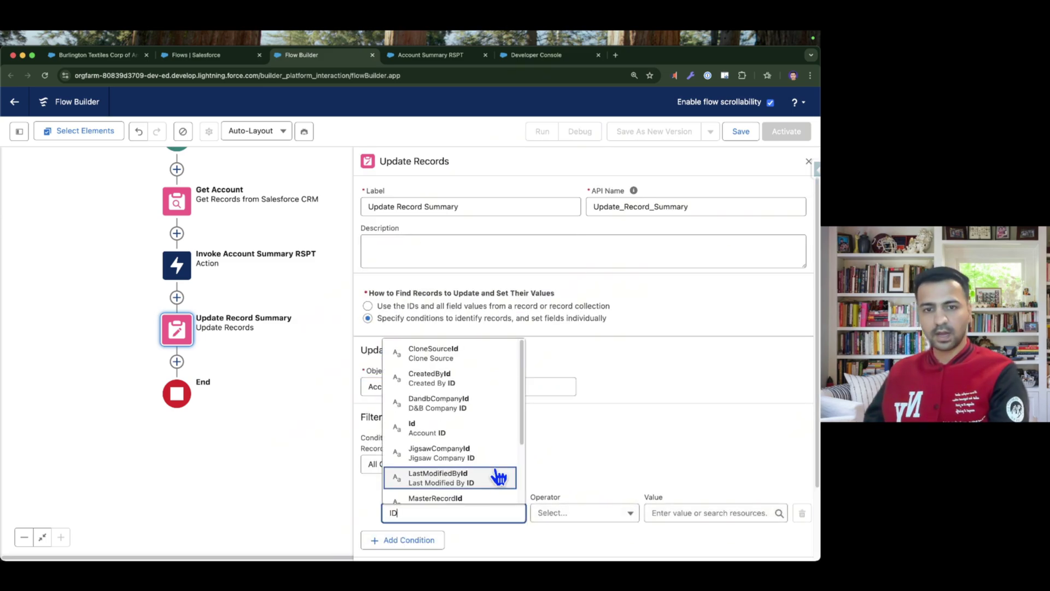
click(460, 430)
click(706, 512)
text(rec)
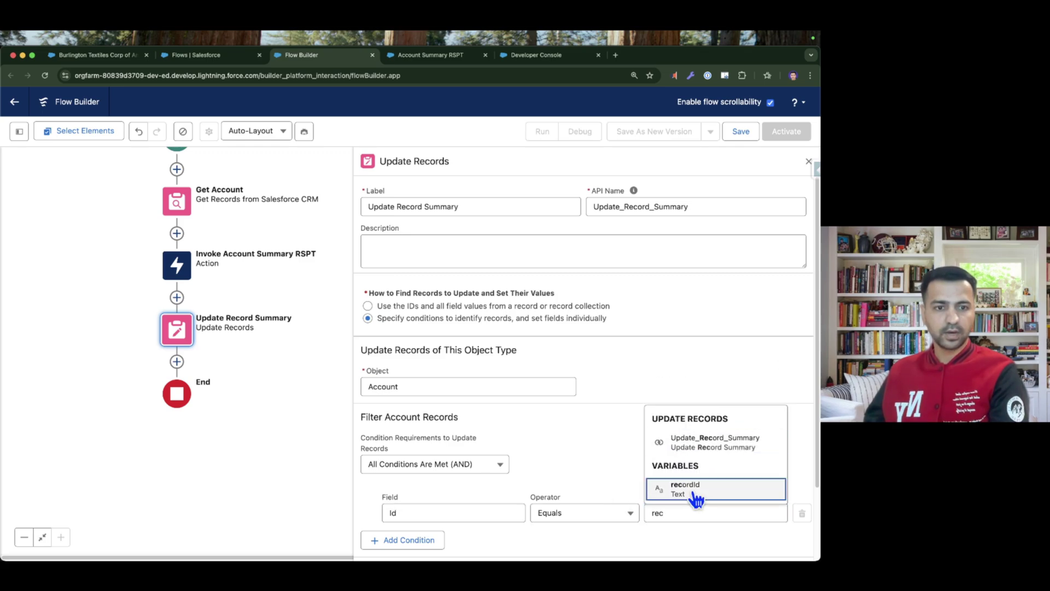
click(684, 489)
scroll(617, 448, down, 2)
Set the Account's Record_Summary__c field to the Prompt variable
click(443, 512)
text(rec)
click(434, 499)
click(605, 517)
text(prompt)
click(617, 491)
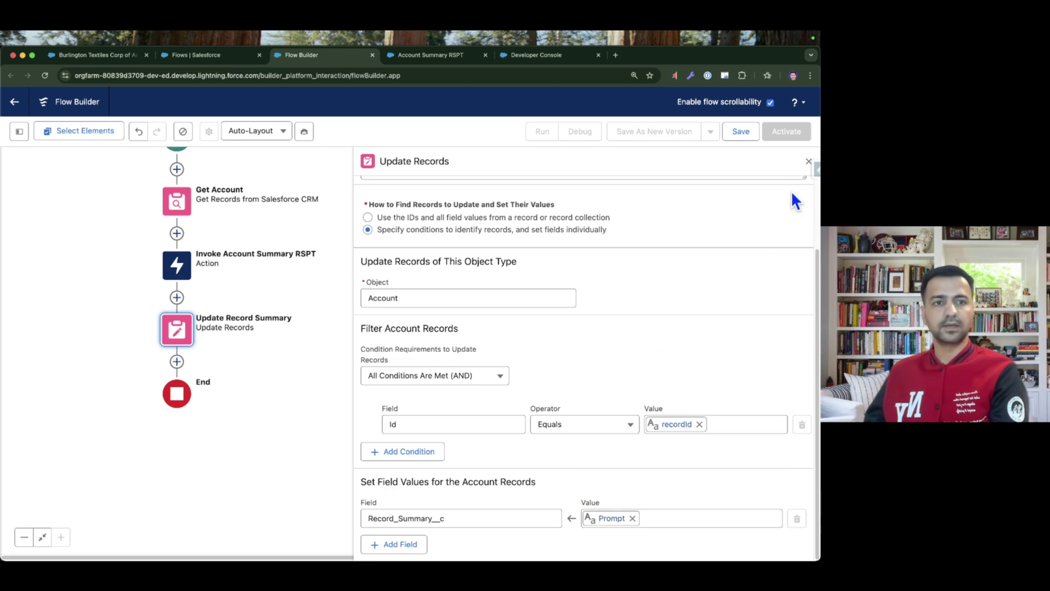
Close the element settings and begin saving the flow with a label
click(807, 160)
click(749, 133)
click(268, 283)
text(Recir)
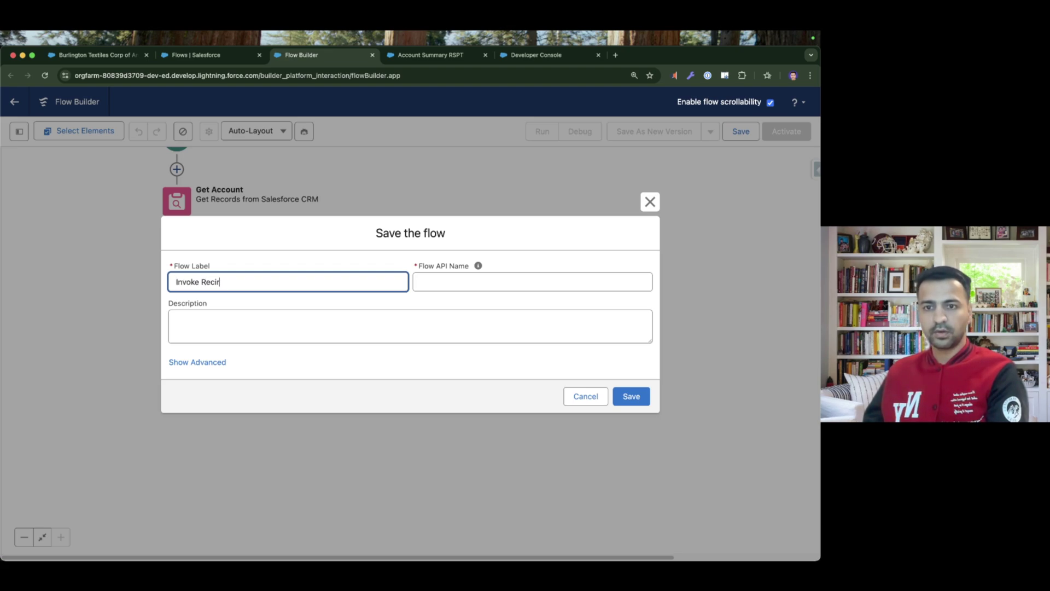
Save the flow as 'Invoke Record Summary Flow' and activate it
text(y Flow)
key(Tab)
click(629, 393)
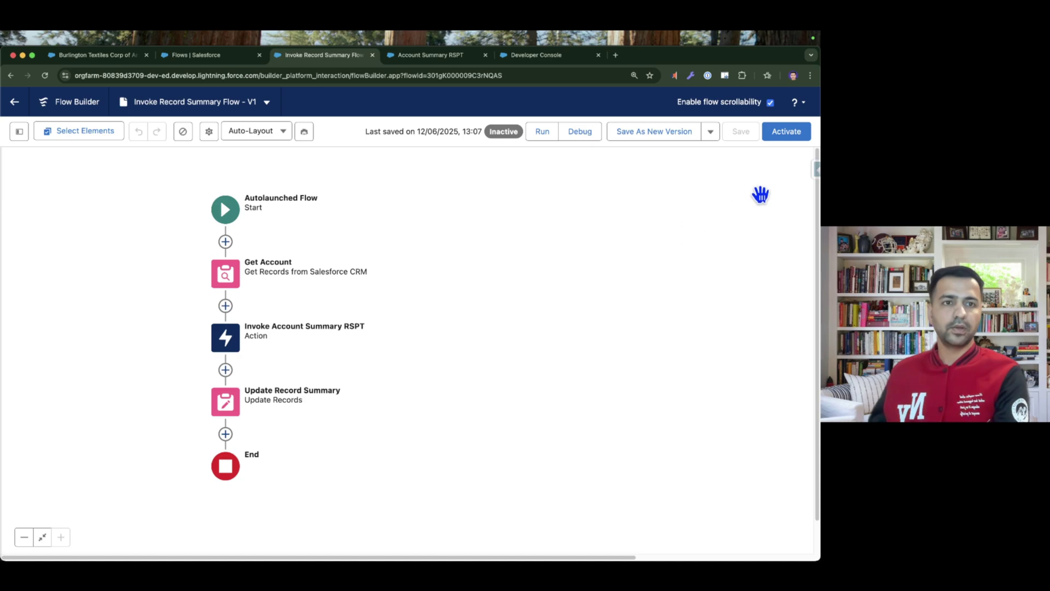
click(787, 132)
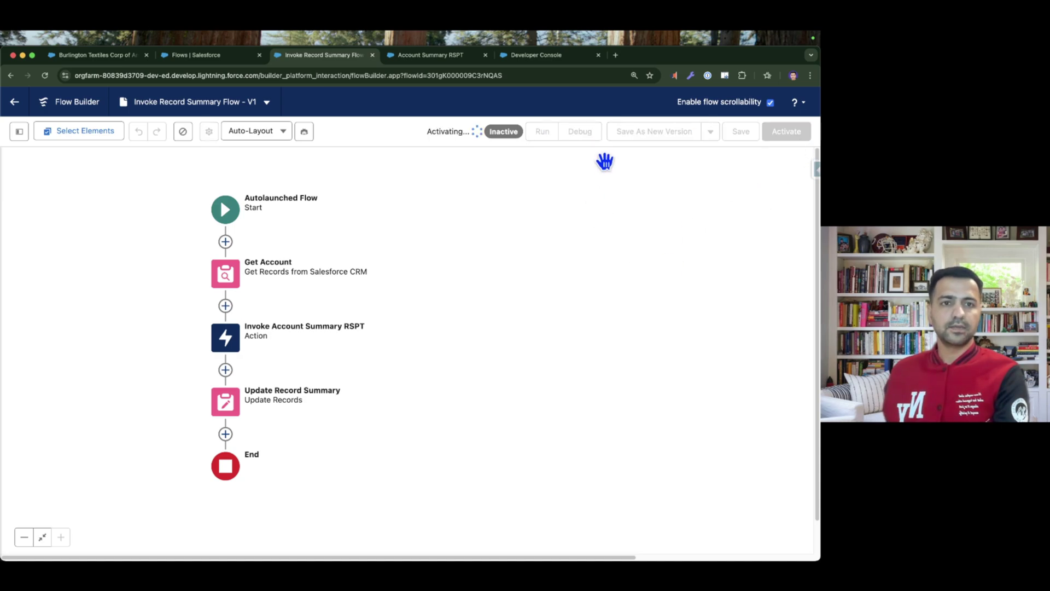
Start a debug run and switch to the Burlington Textiles account page
click(582, 135)
click(300, 403)
click(107, 55)
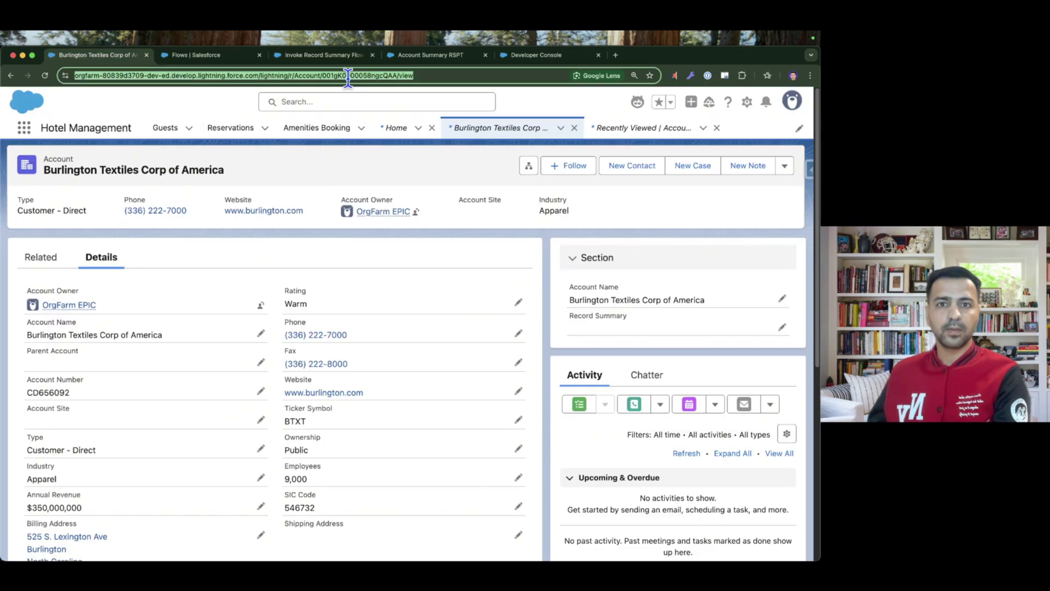
Paste the Burlington Textiles record Id from the URL into recordId and run the debug
double_click(379, 76)
key(ctrl+c)
click(421, 55)
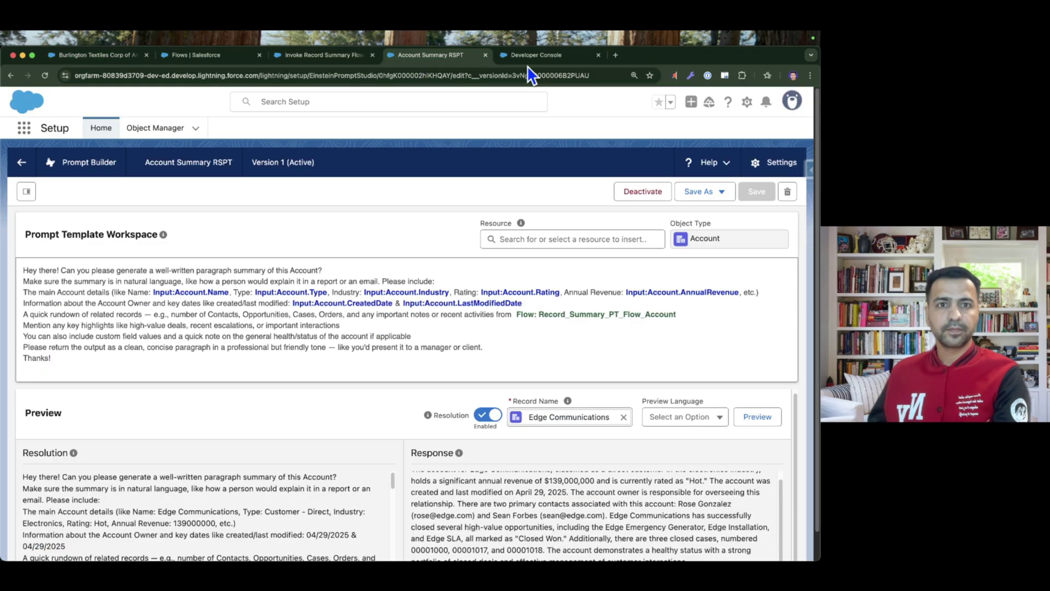
click(532, 57)
click(323, 56)
key(ctrl+v)
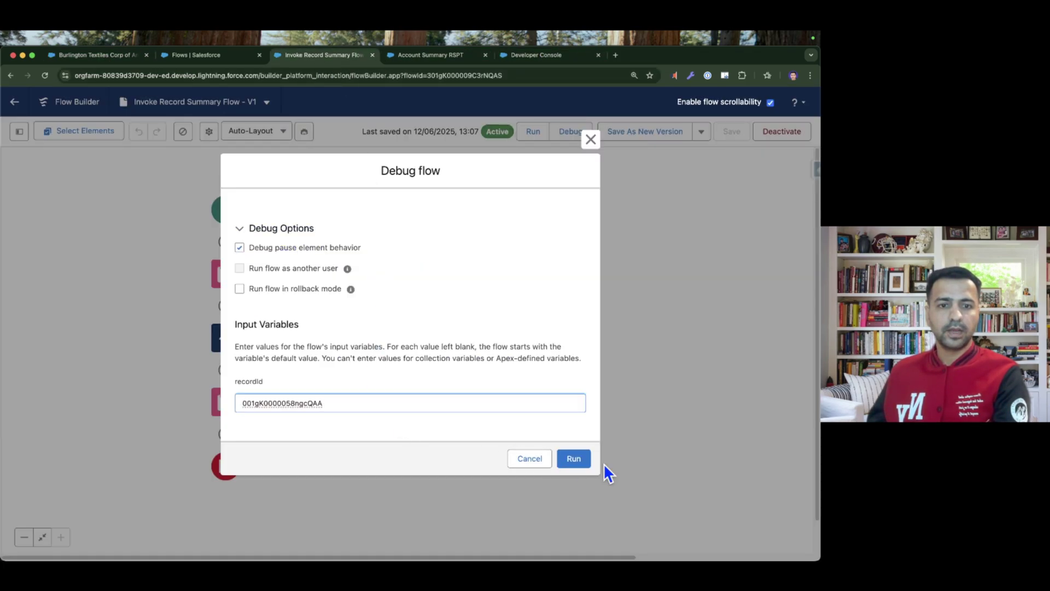
click(573, 459)
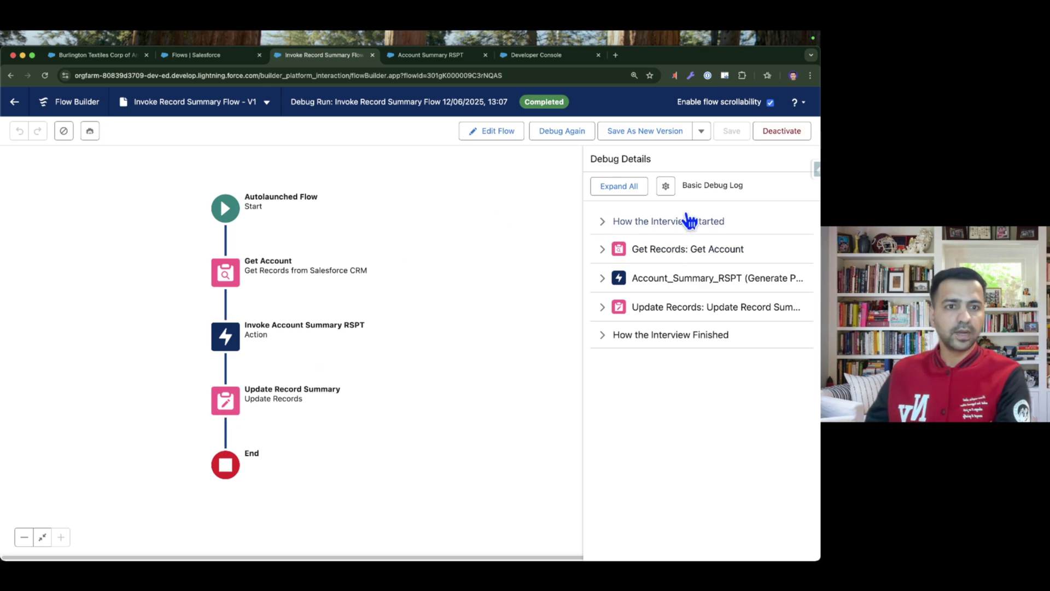
Inspect the Get Account debug details and the Account_Summary_RSPT account ID input and generated summary output
click(664, 248)
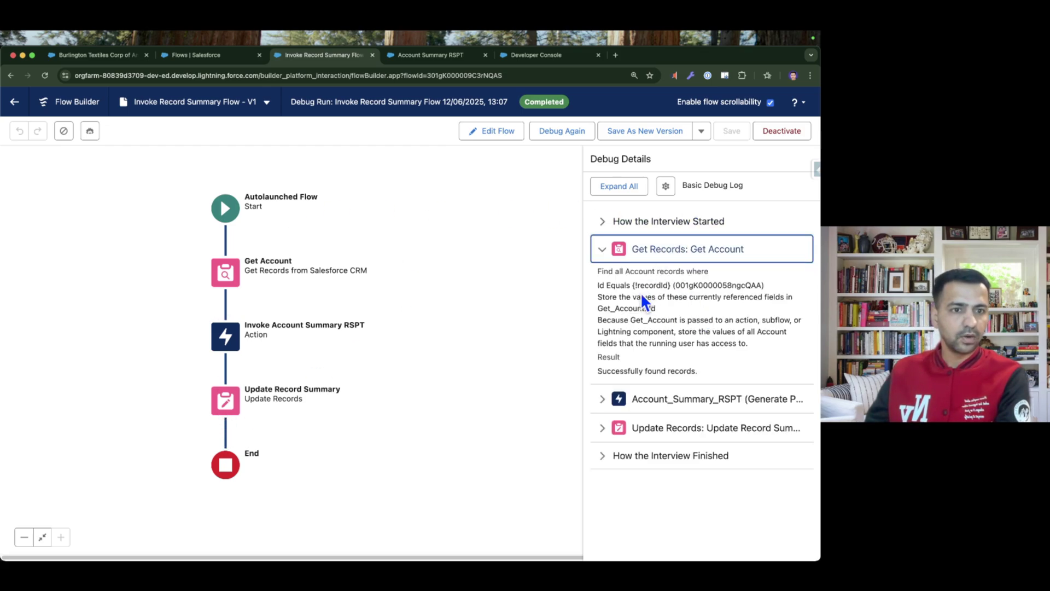
drag(601, 375, 697, 373)
click(687, 398)
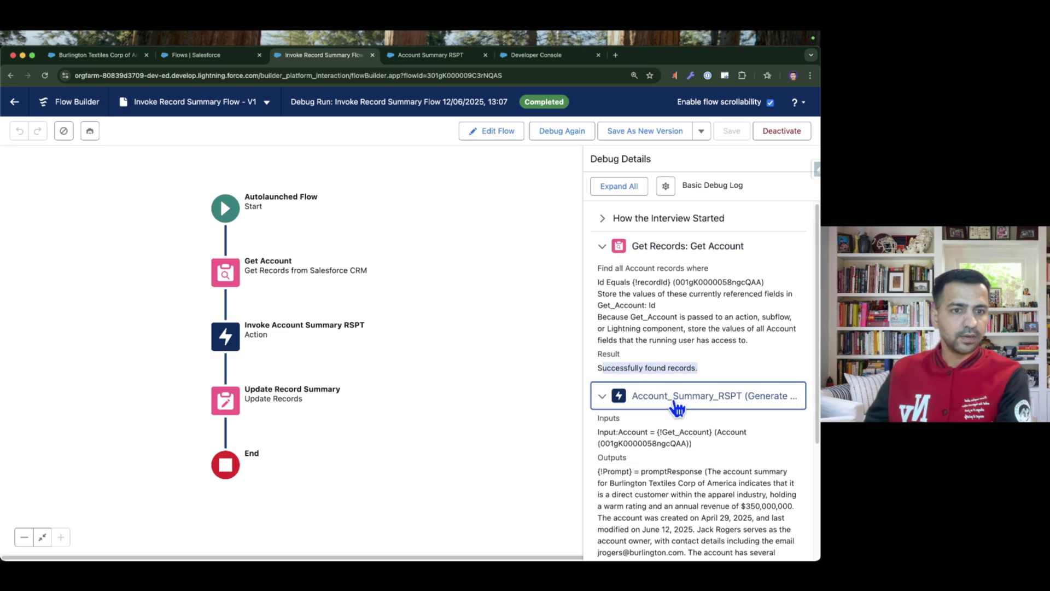
scroll(656, 371, down, 3)
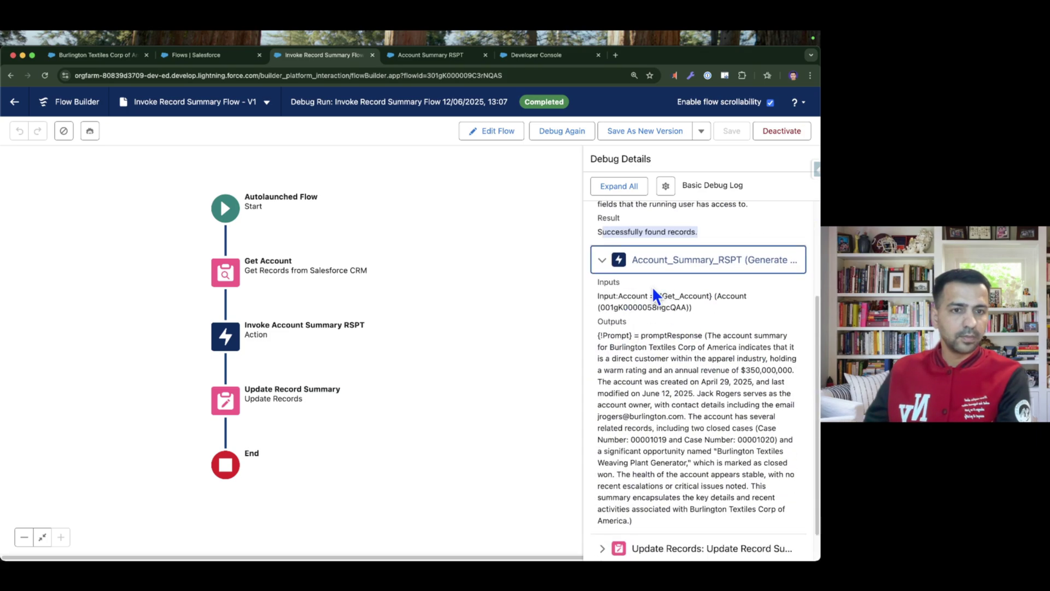
double_click(646, 307)
scroll(645, 306, down, 1)
drag(641, 311, 721, 312)
drag(633, 496, 617, 304)
Check that Update Records writes Record_Summary__c, then go back to the Burlington Textiles account tab
click(668, 520)
scroll(666, 441, down, 4)
double_click(634, 377)
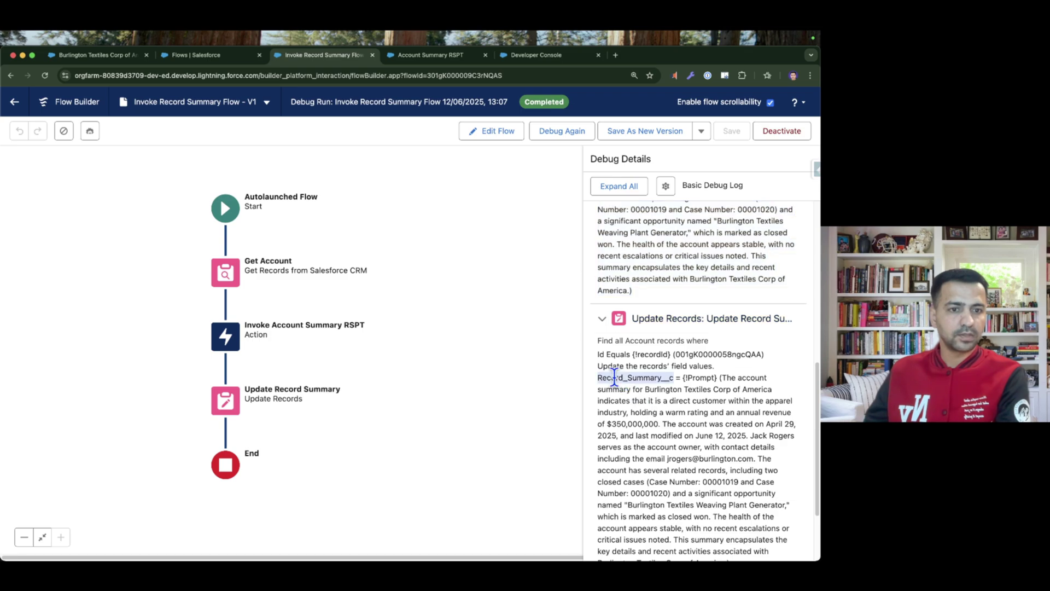
click(96, 55)
scroll(113, 375, down, 6)
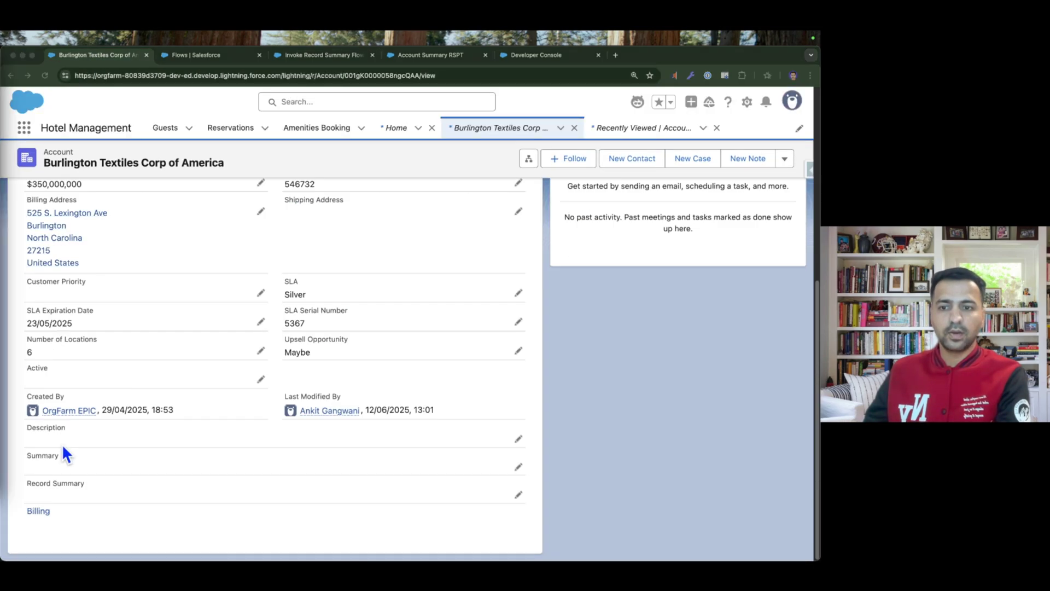
Reload Burlington Textiles, verify its Record Summary holds the generated text, and return to Account Summary RSPT
click(45, 75)
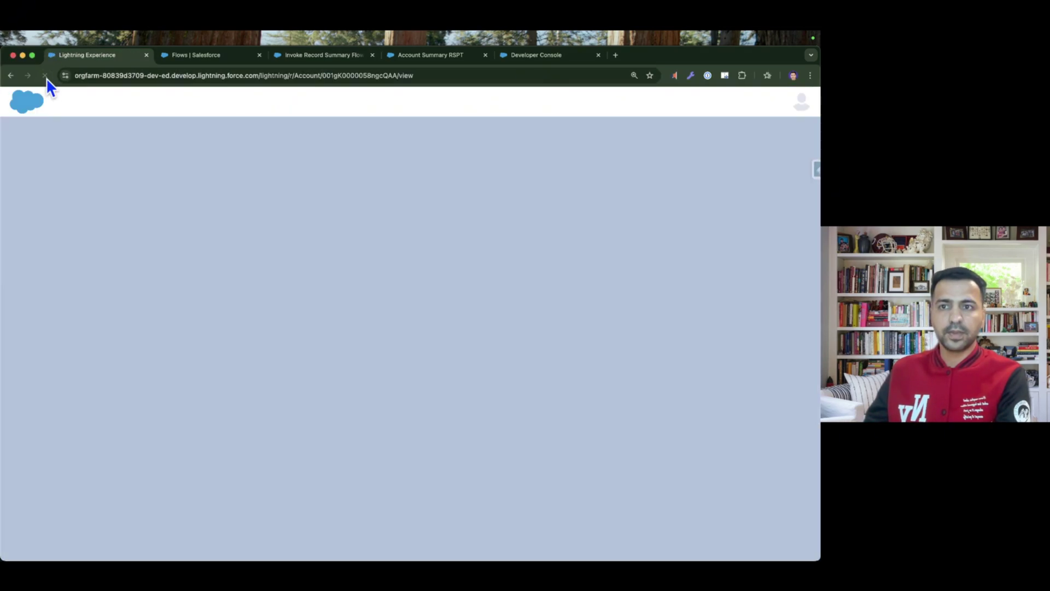
click(102, 257)
scroll(102, 328, down, 5)
drag(27, 420, 373, 514)
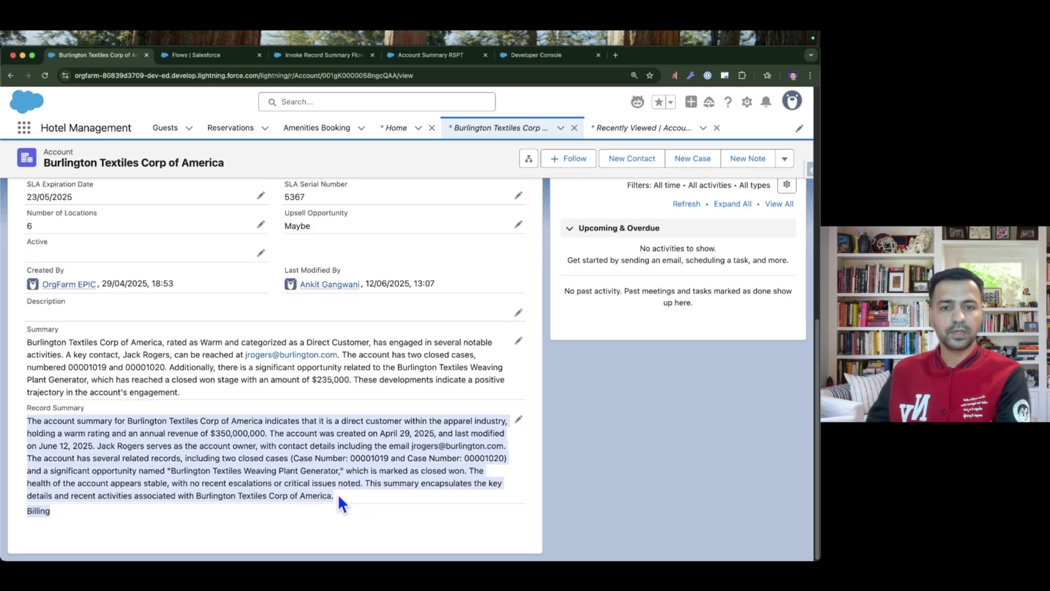
click(435, 55)
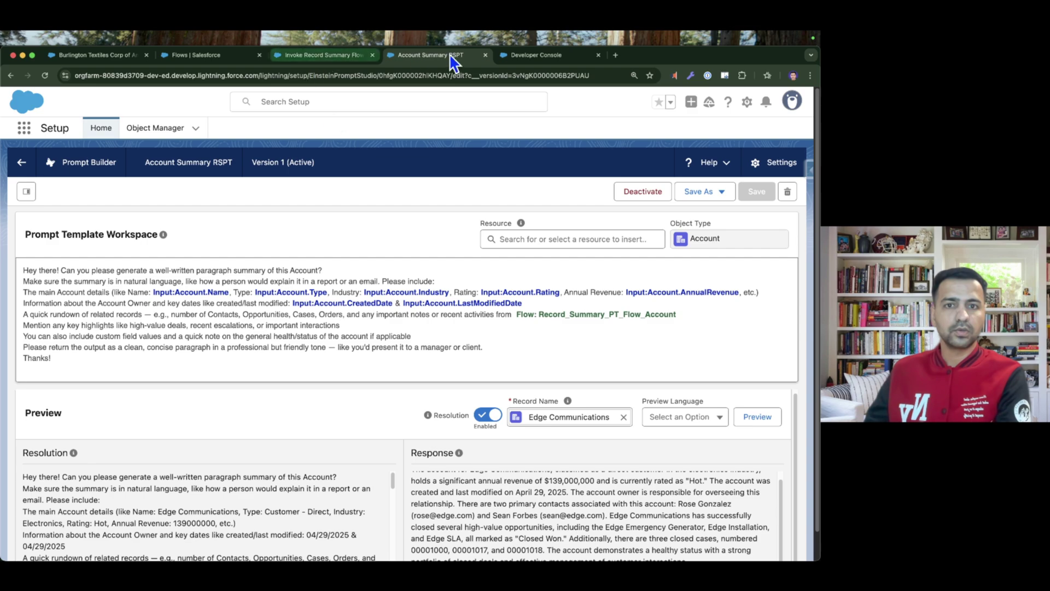
Return to the Invoke Record Summary Flow tab showing the completed debug run
click(320, 57)
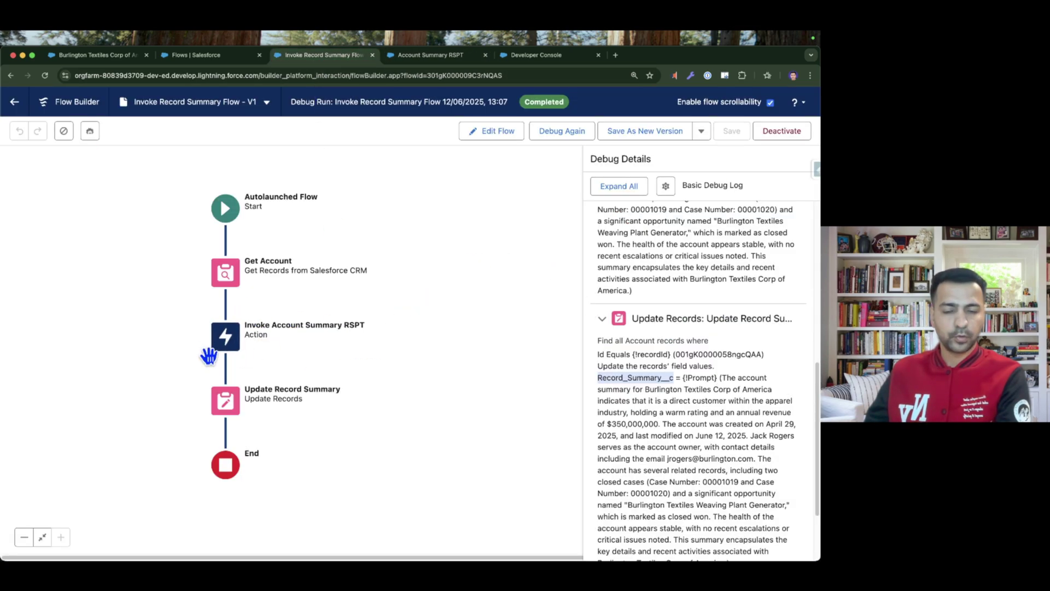